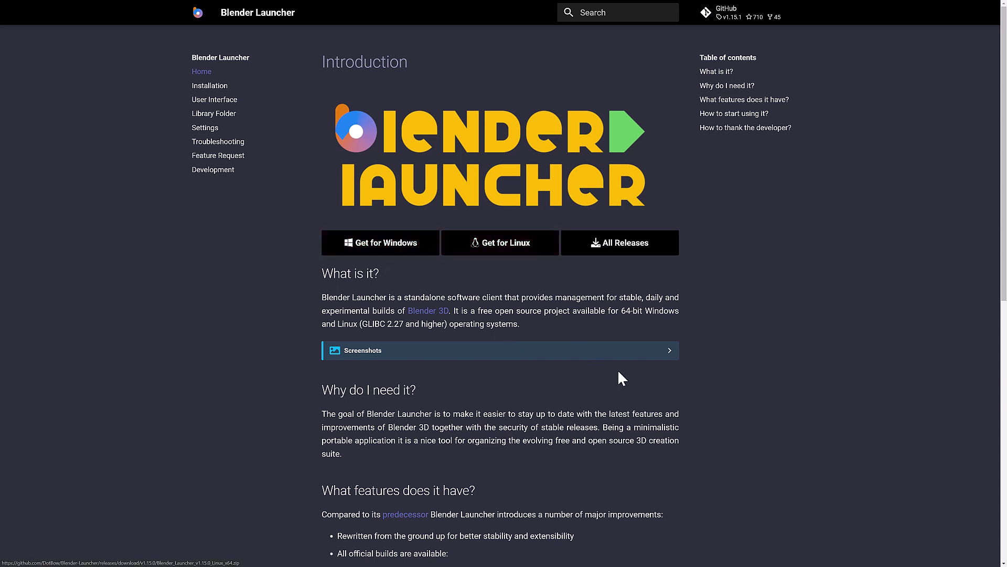
- Look over the project's GitHub repository overview page
key("alt+Left")
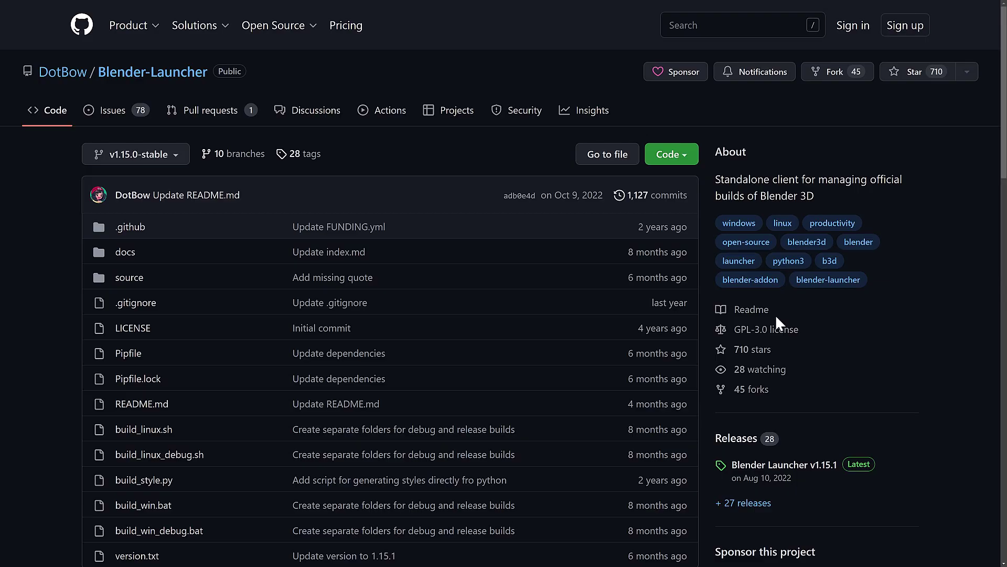
scroll(714, 303, "down", 8)
scroll(715, 303, "down", 5)
scroll(715, 303, "up", 13)
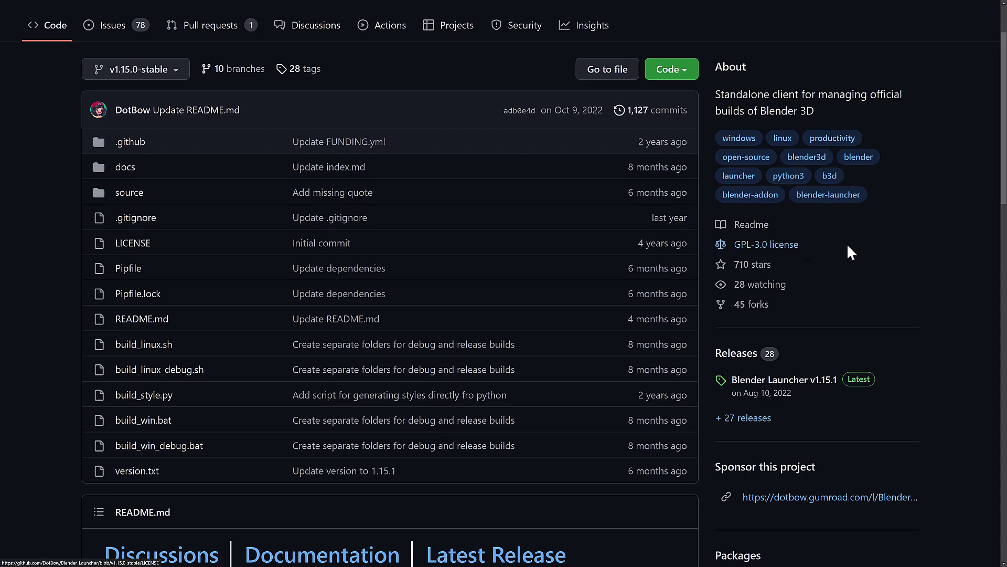
- Return to the documentation's Introduction page and review its feature list, ending at the top
key("alt+Right")
scroll(654, 278, "down", 6)
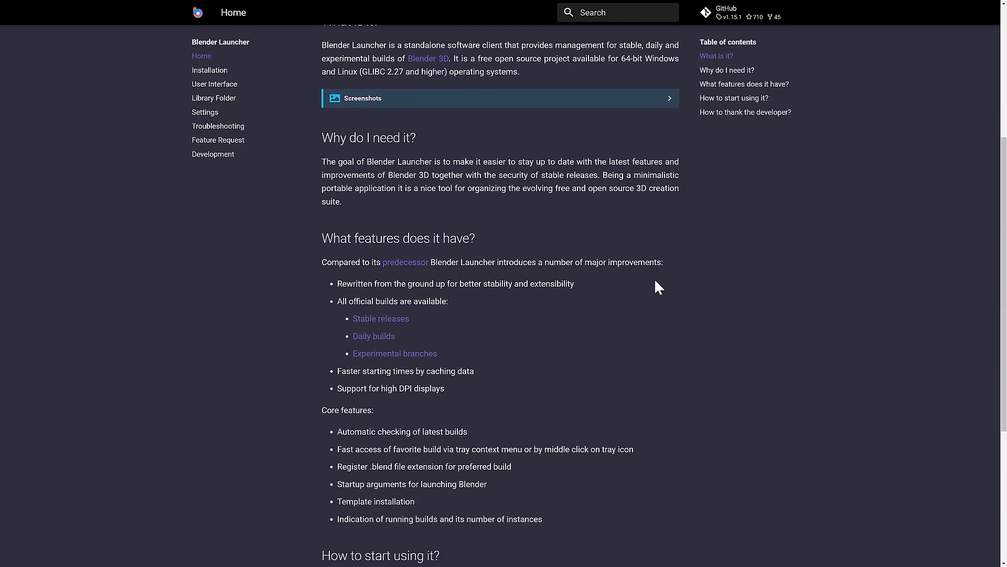
scroll(388, 253, "down", 2)
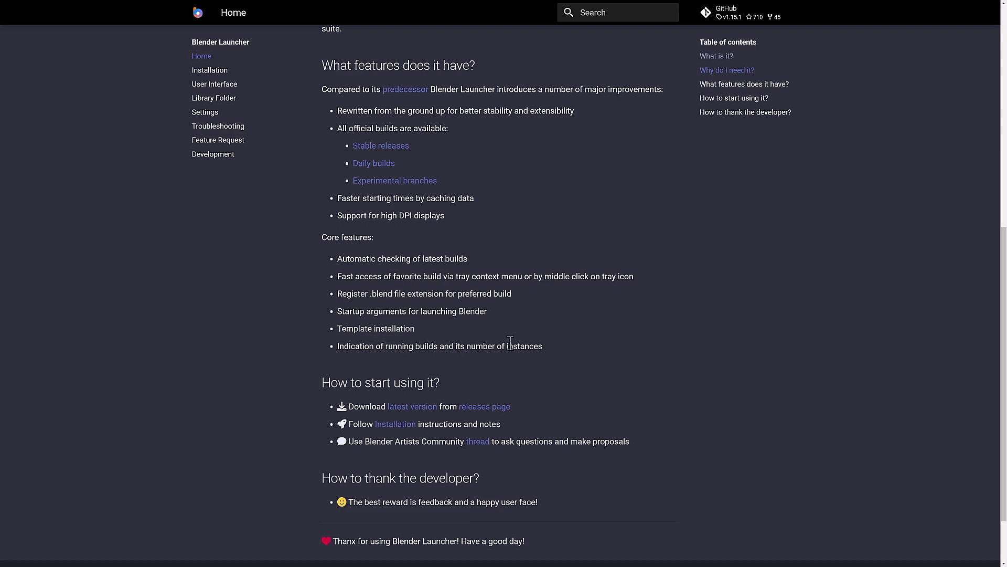
scroll(550, 321, "up", 8)
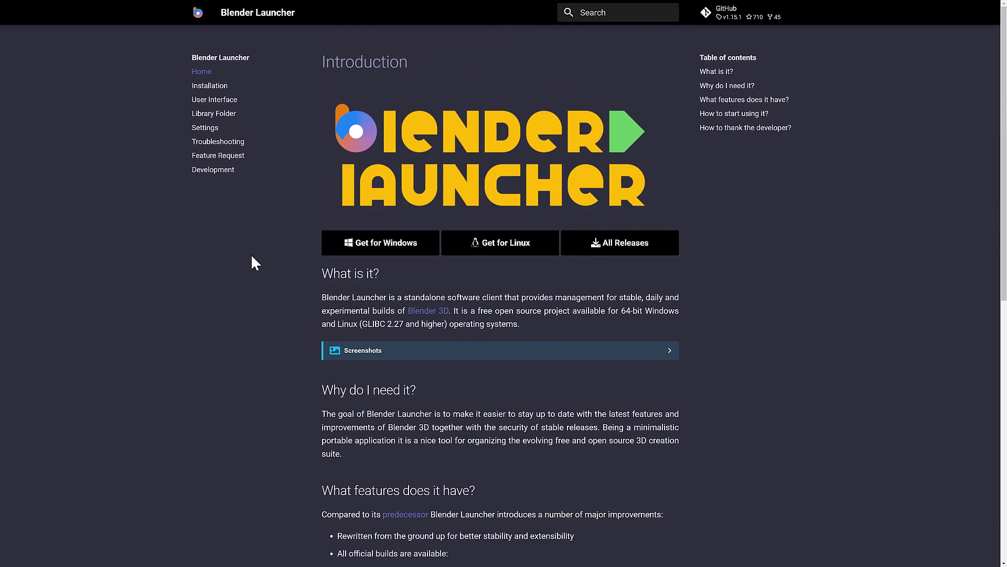
- Download the Windows build and run Blender Launcher.exe from Downloads\Blender_Launcher_v1.15.1_Windows_x64
left_click(404, 254)
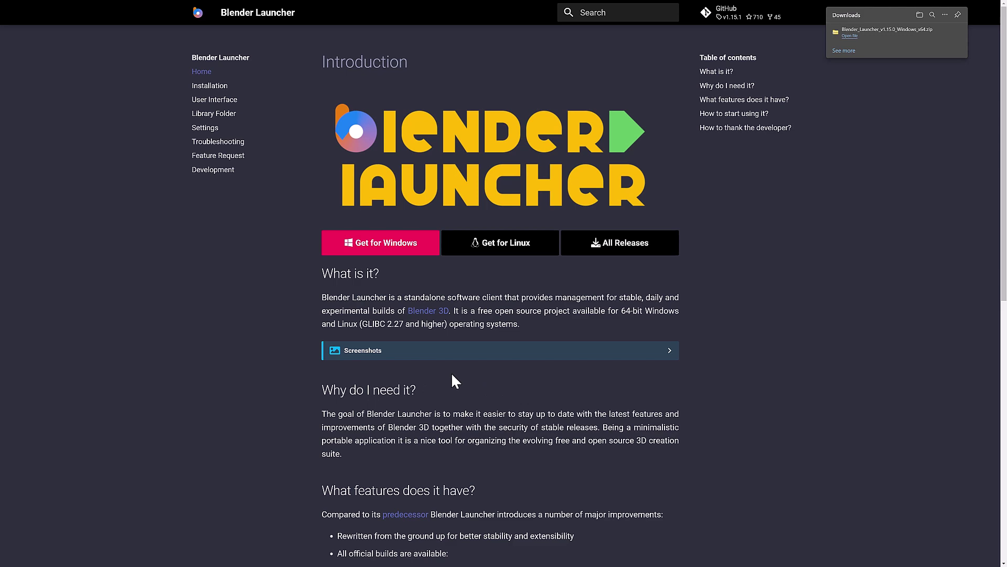
key("super")
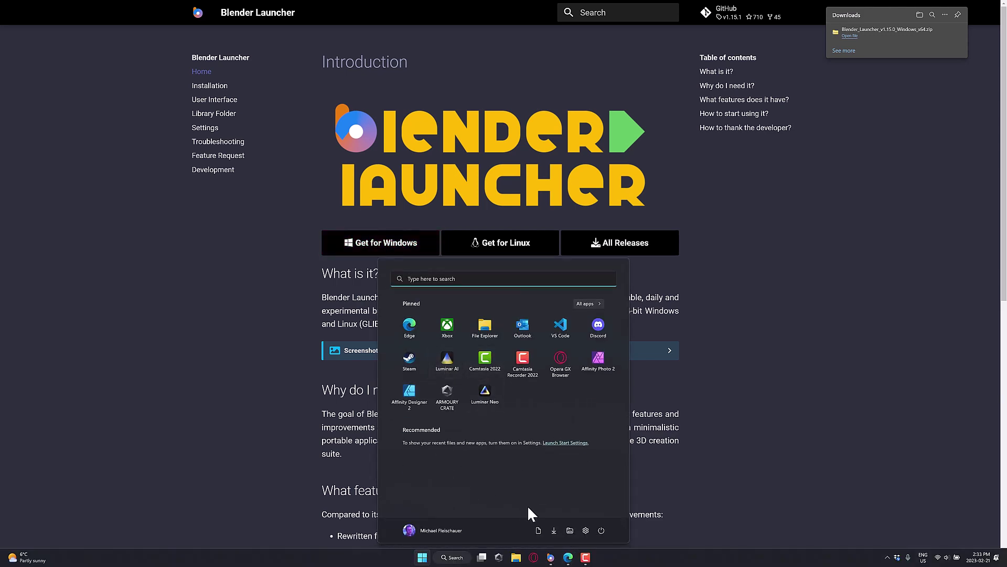
left_click(554, 529)
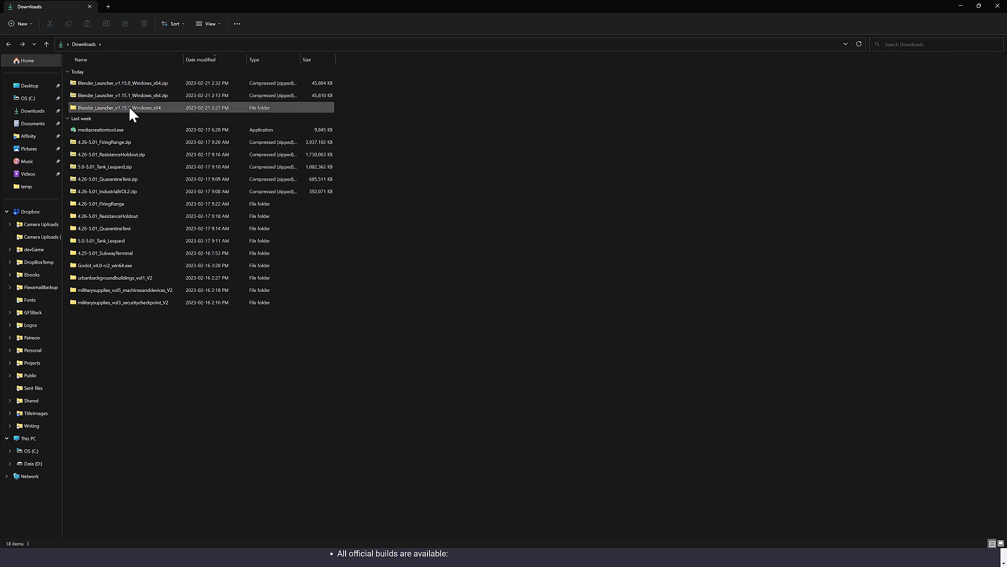
double_click(130, 107)
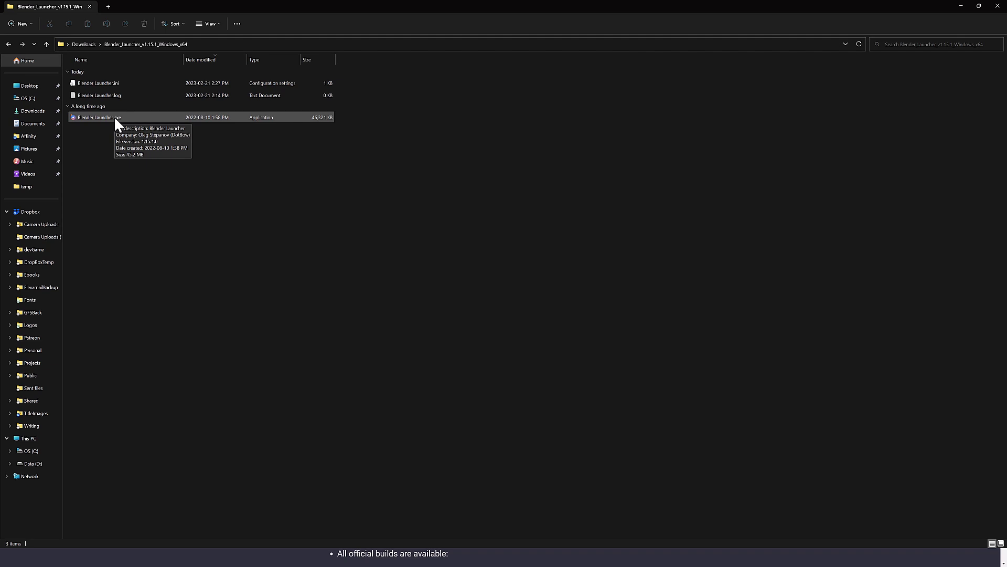
left_click(116, 121)
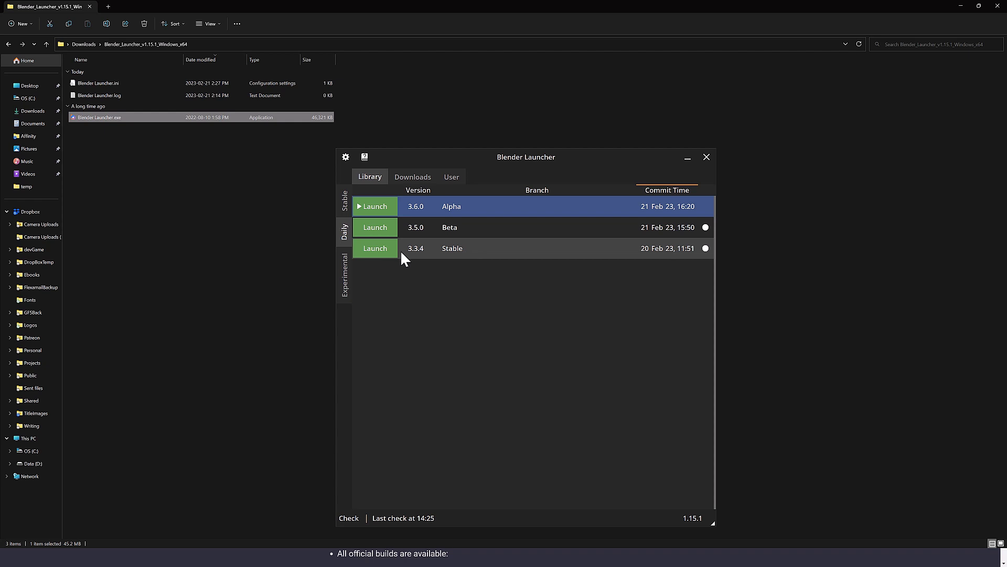
- Launch Blender 3.3.4 Stable from the Library, then minimize it and return to Blender Launcher
left_click(367, 252)
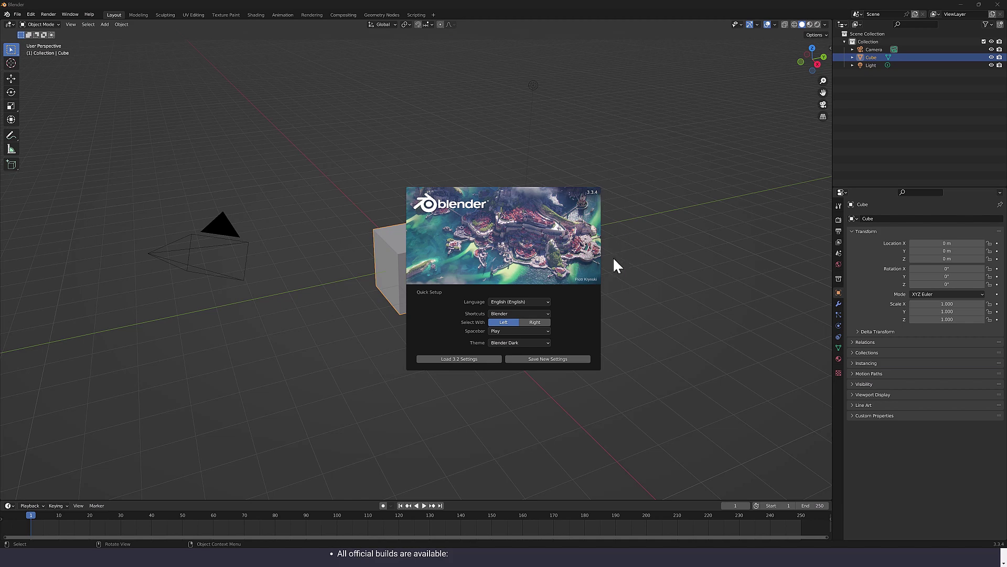
key("super+Down")
key("alt+Tab")
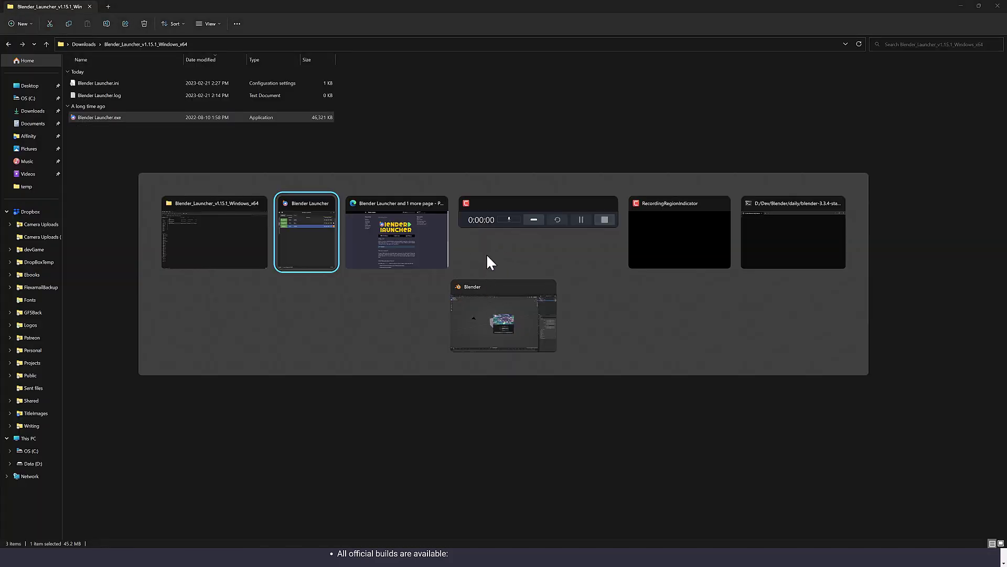
left_click(331, 251)
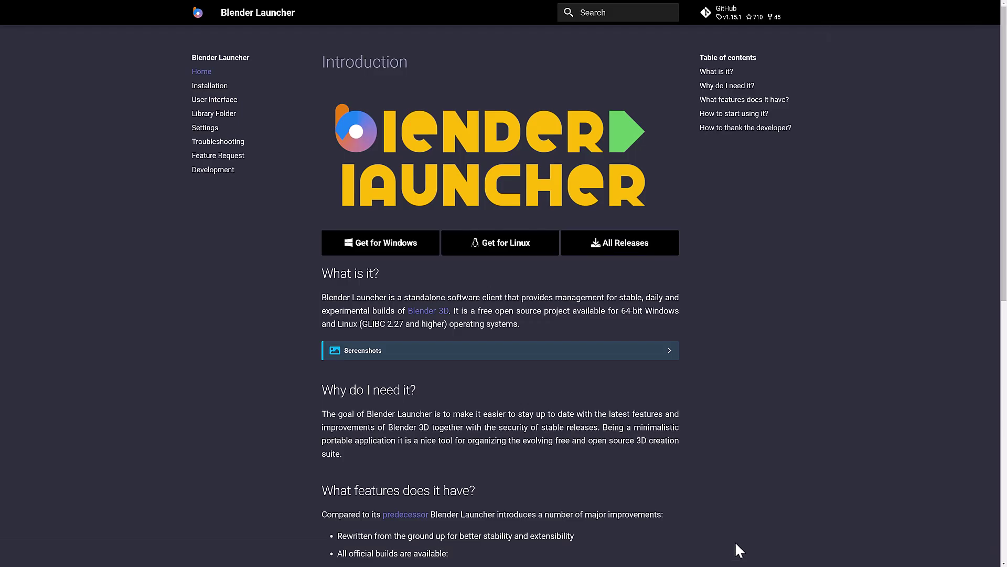
- Launch the favourite Blender 3.6.0 Alpha build from the tray icon and dismiss its splash screen
left_click(887, 557)
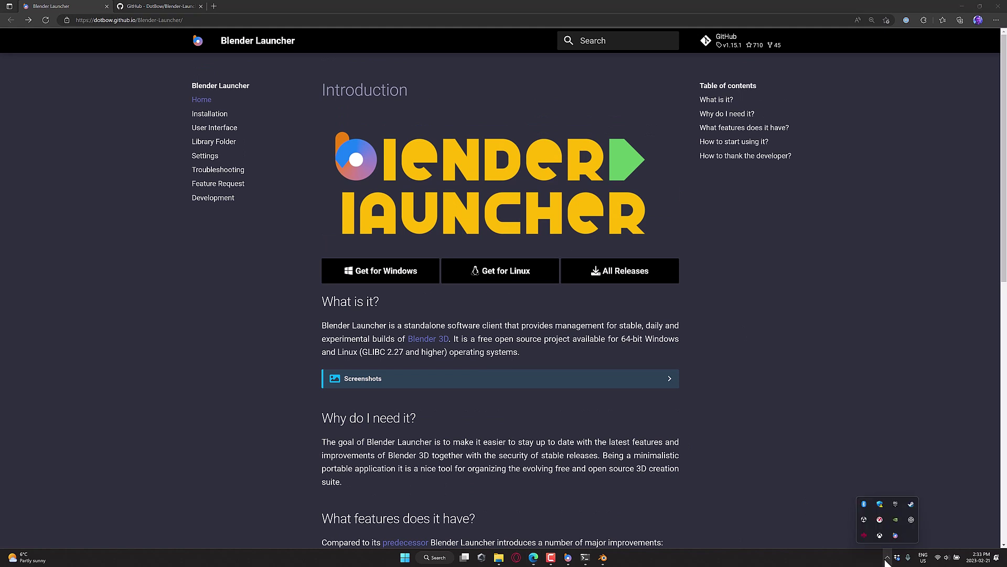
right_click(896, 536)
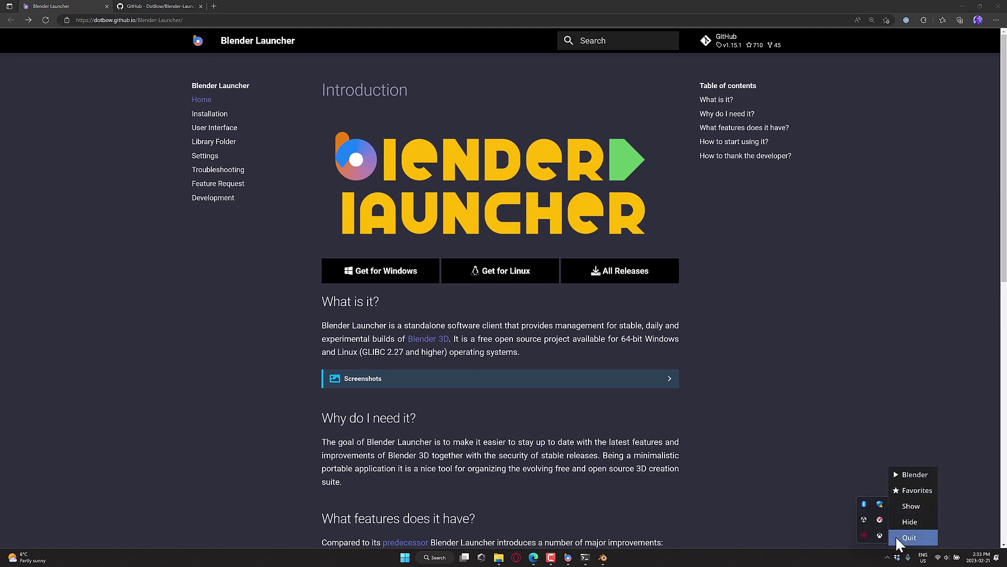
left_click(906, 478)
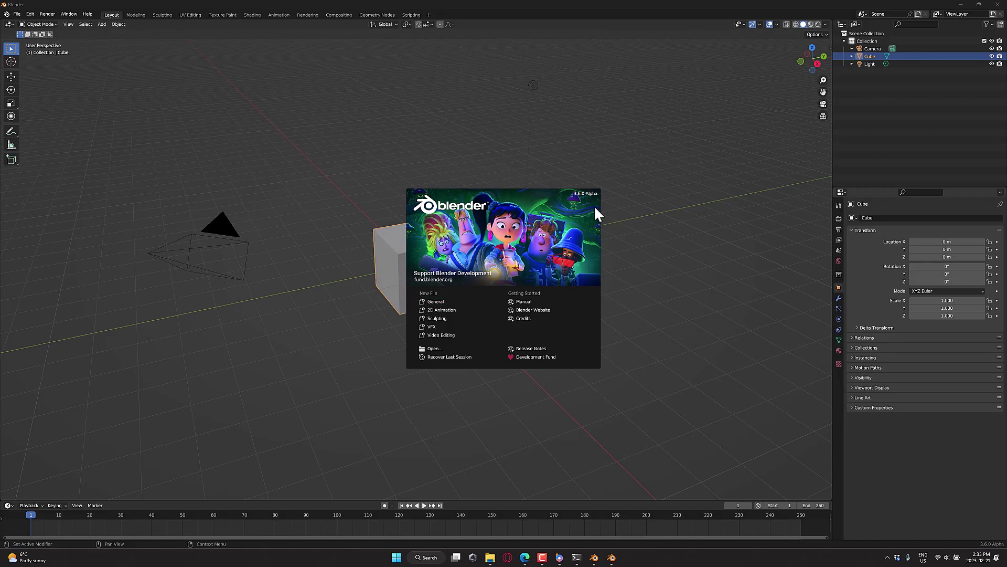
left_click(641, 303)
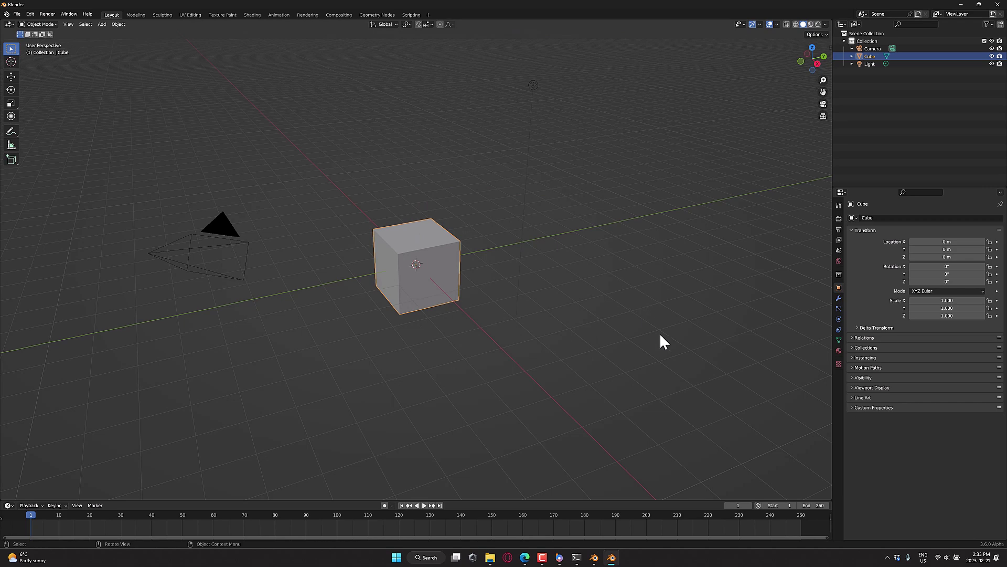
- Bring up Blender Launcher from the tray showing Favorites 3.6.0 Alpha and 3.5.0 Beta
left_click(887, 558)
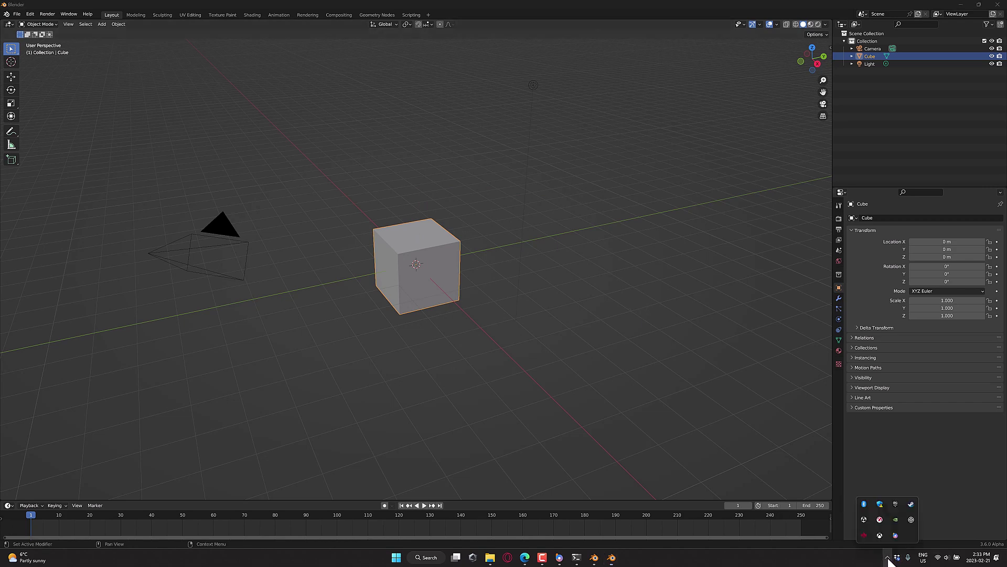
right_click(897, 536)
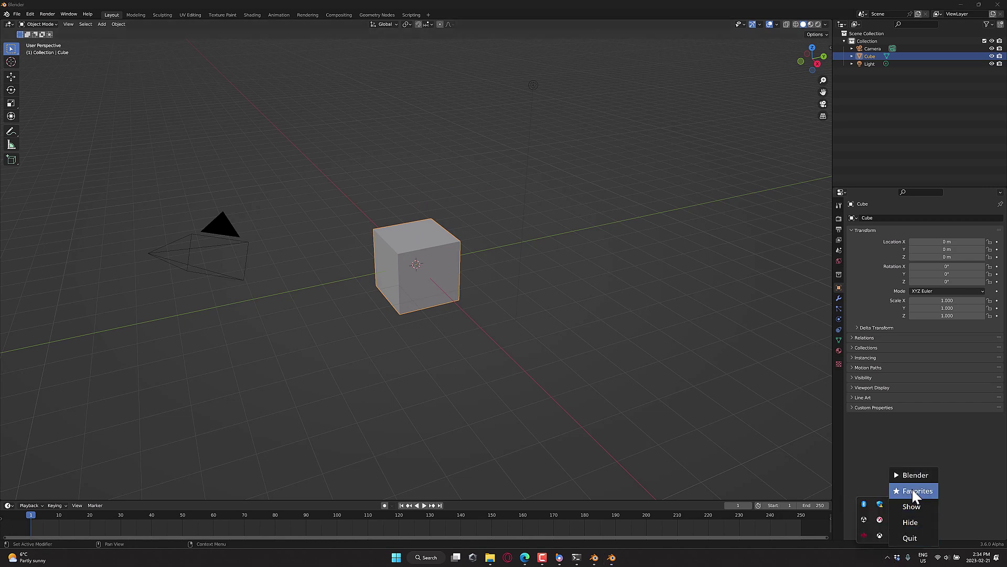
left_click(912, 507)
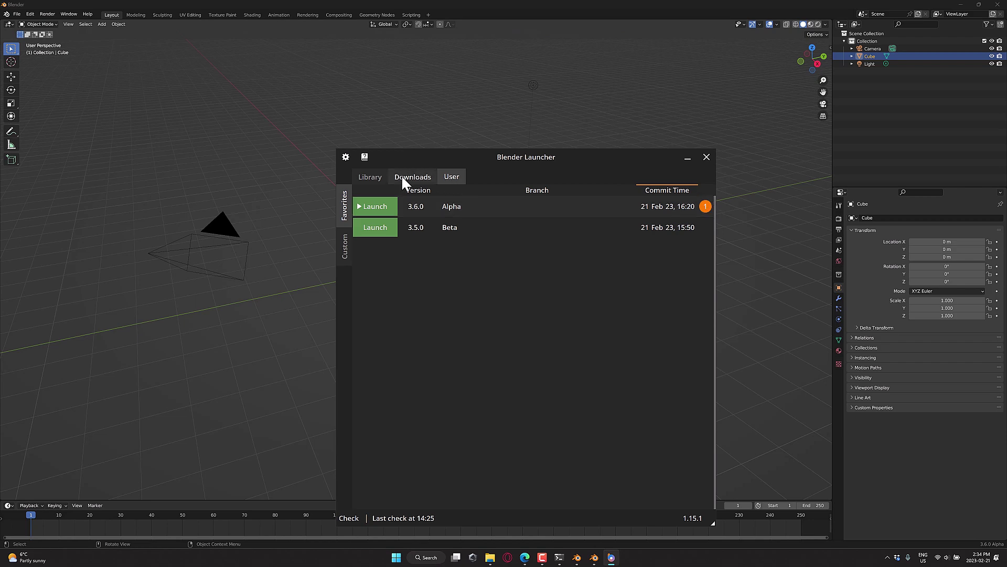
- Show the Library of installed builds, then close the running Blender 3.3.4 window
left_click(380, 176)
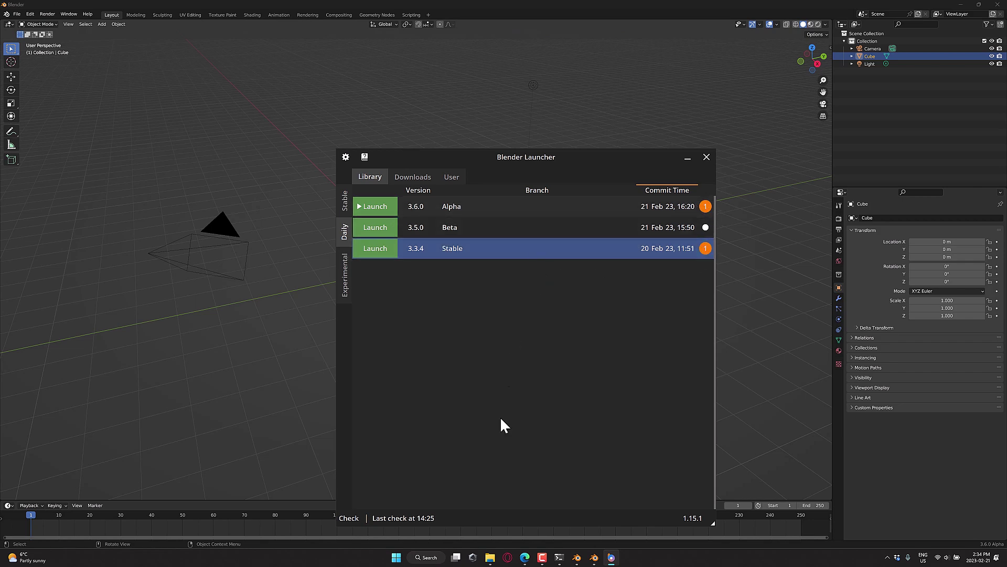
left_click(577, 558)
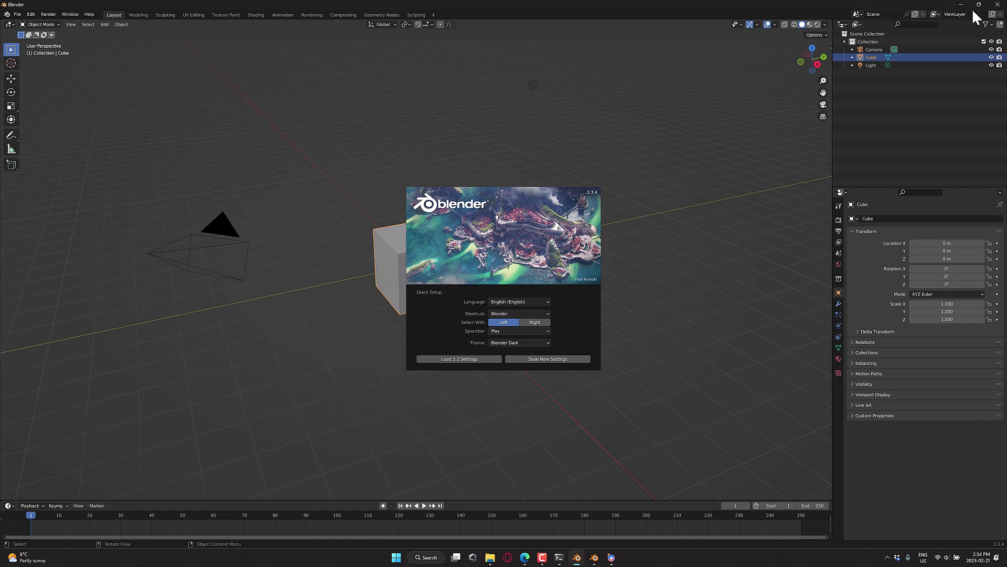
left_click(998, 4)
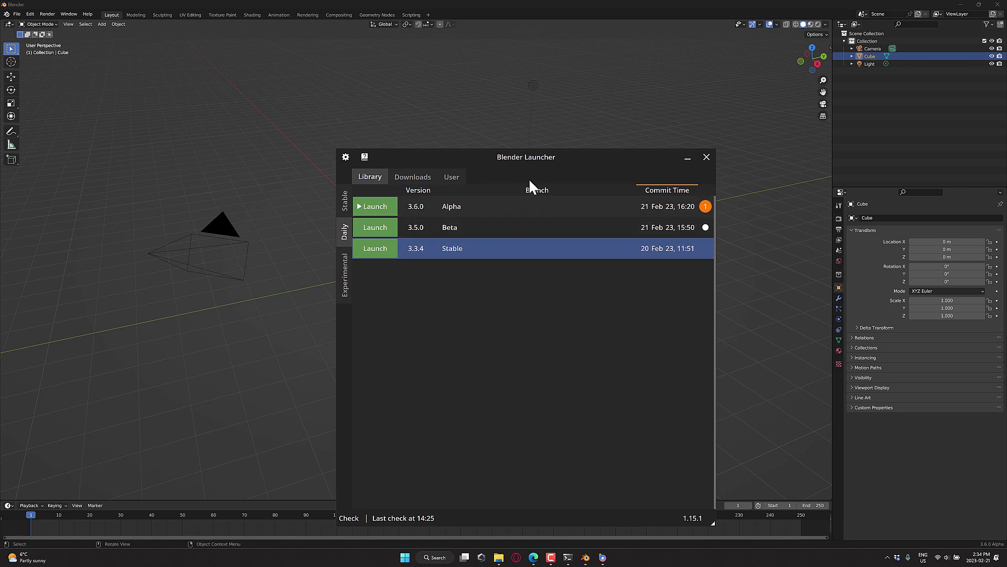
- Scroll through the downloadable Stable builds, from 3.3.4 LTS and 2.93.15 LTS back to 2.79
left_click(422, 176)
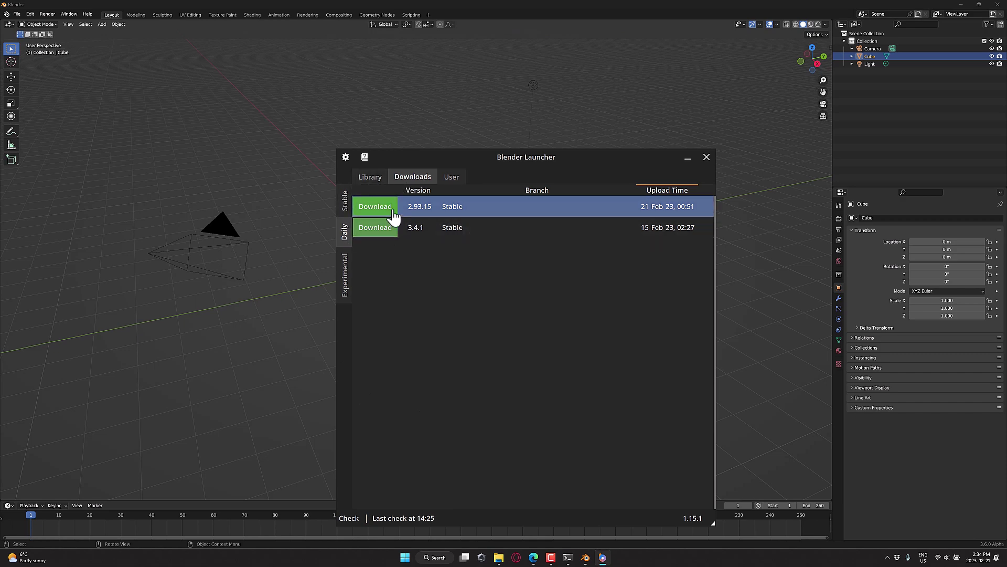
left_click(347, 201)
scroll(490, 282, "down", 9)
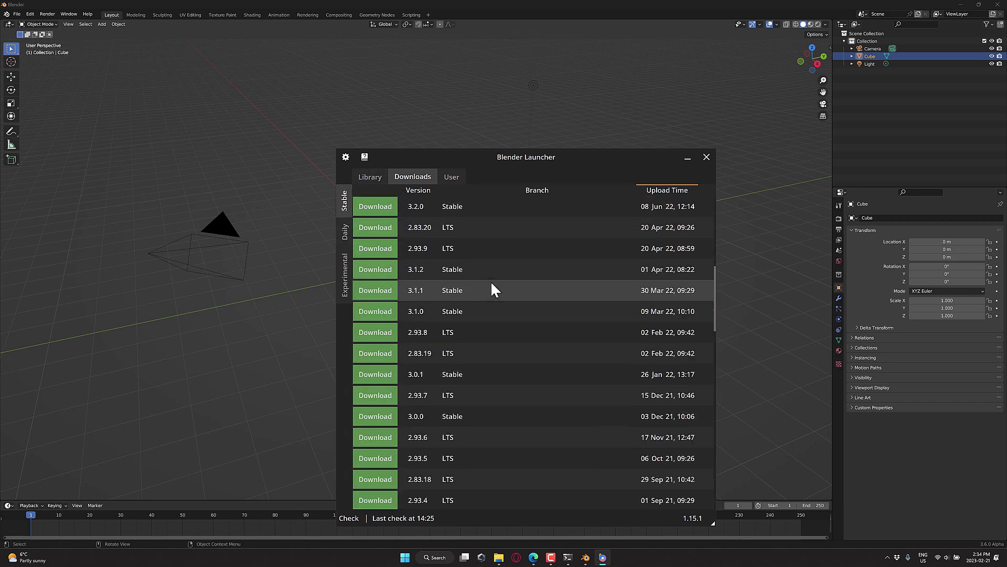
scroll(487, 288, "down", 8)
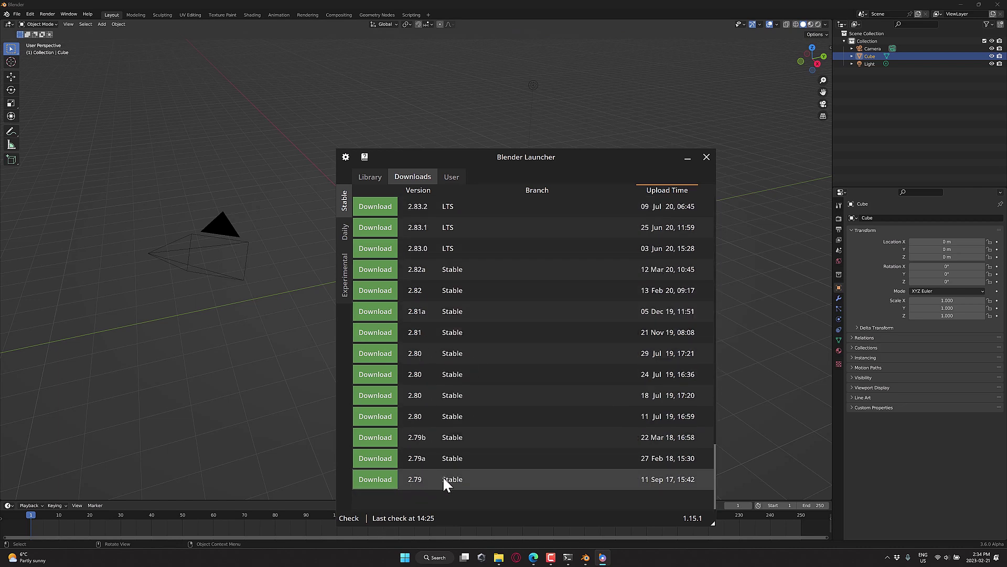
scroll(595, 465, "up", 15)
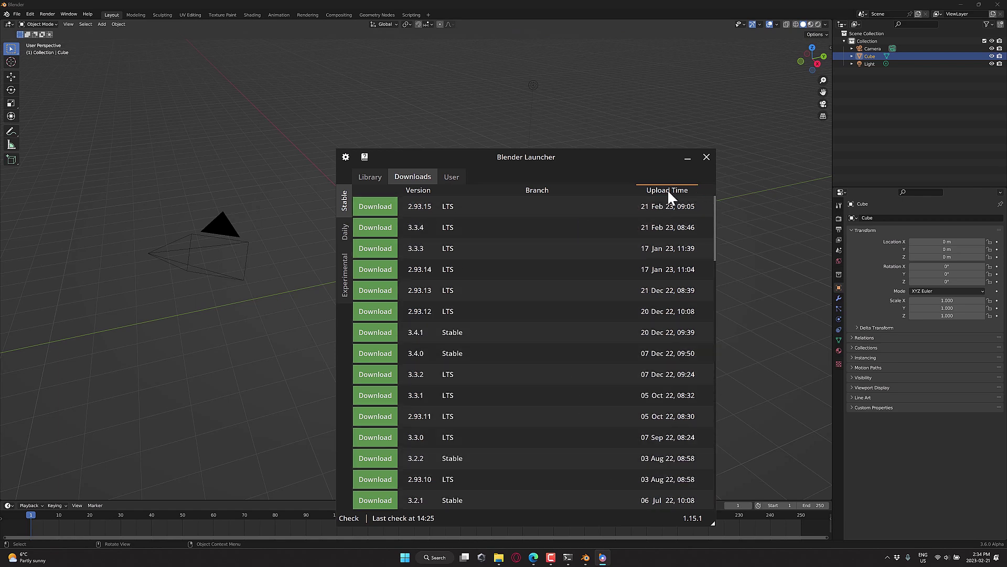
- Sort Stable downloads by version, check the Daily builds and Library, then list Experimental builds
left_click(413, 192)
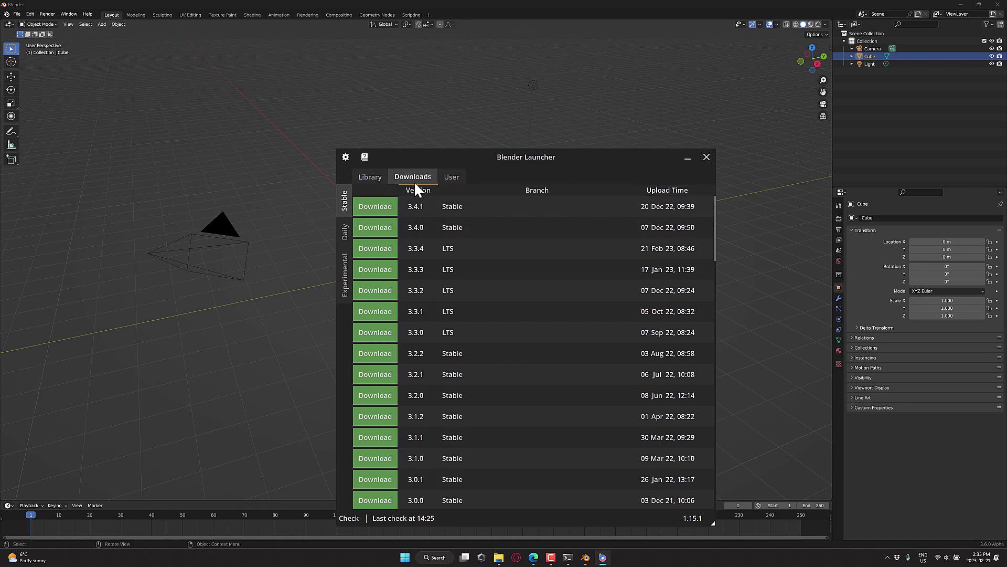
left_click(343, 231)
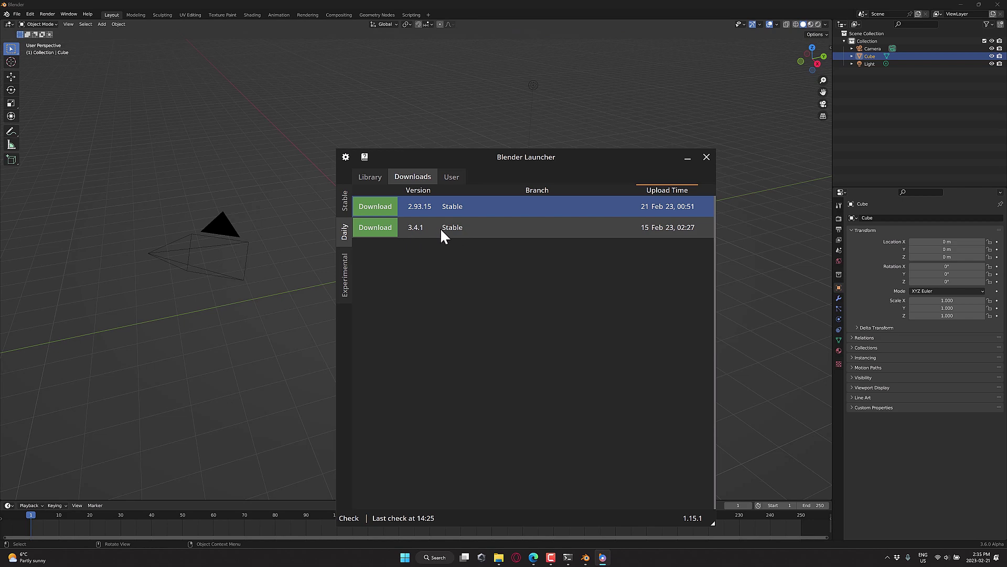
left_click(369, 179)
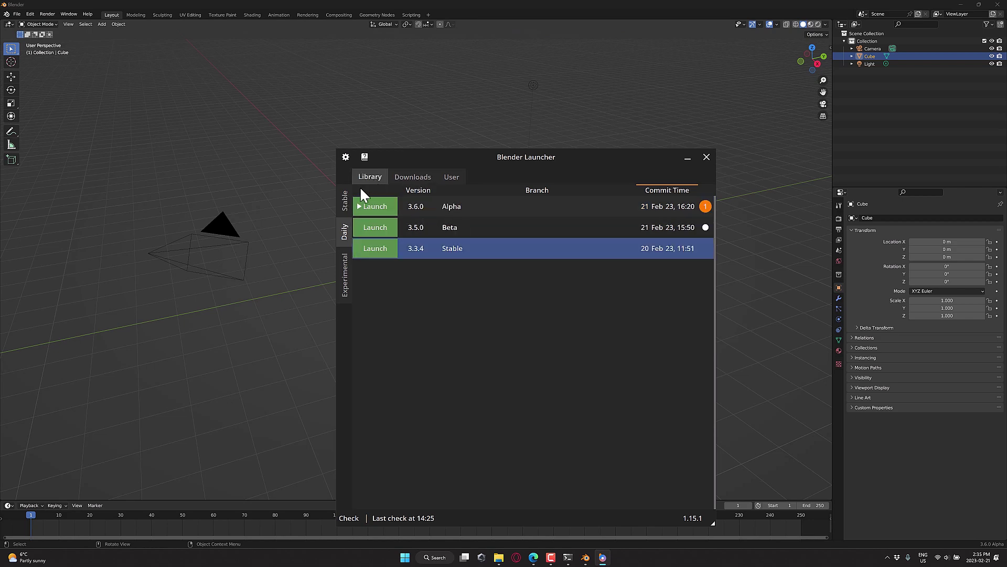
left_click(407, 177)
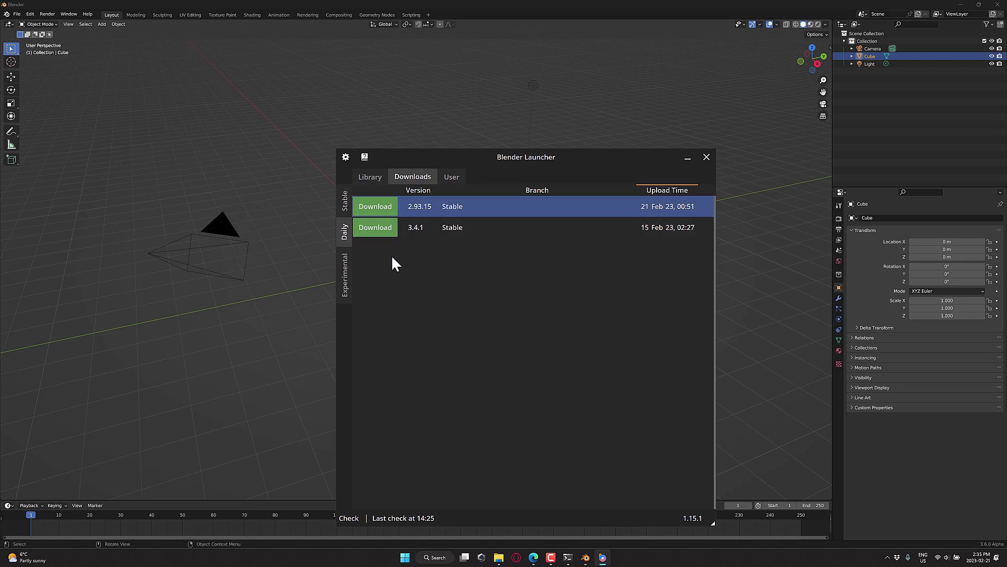
left_click(342, 263)
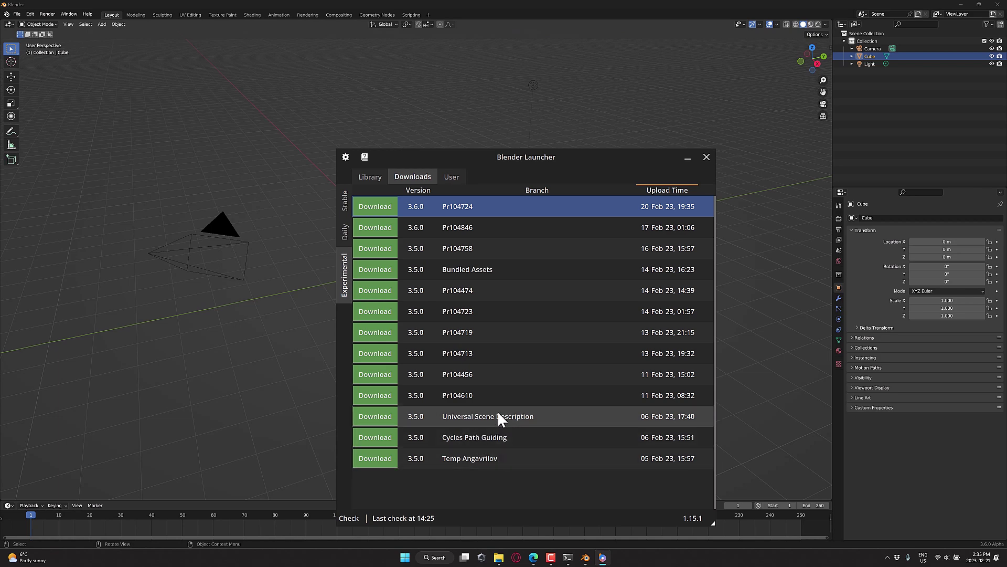
- Start downloading the 3.5.0 Universal Scene Description experimental build, then show the Library
left_click(484, 290)
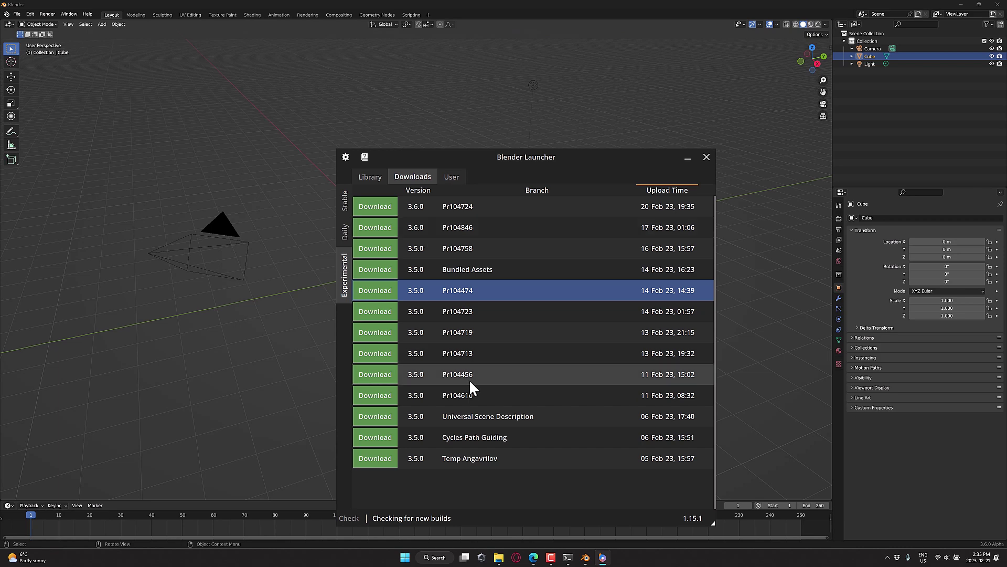
left_click(482, 416)
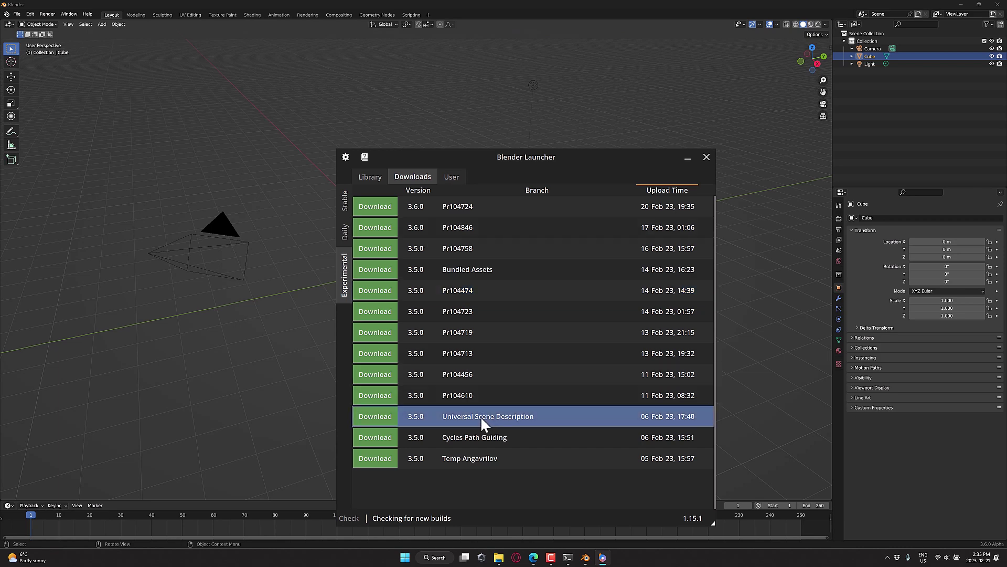
left_click(382, 420)
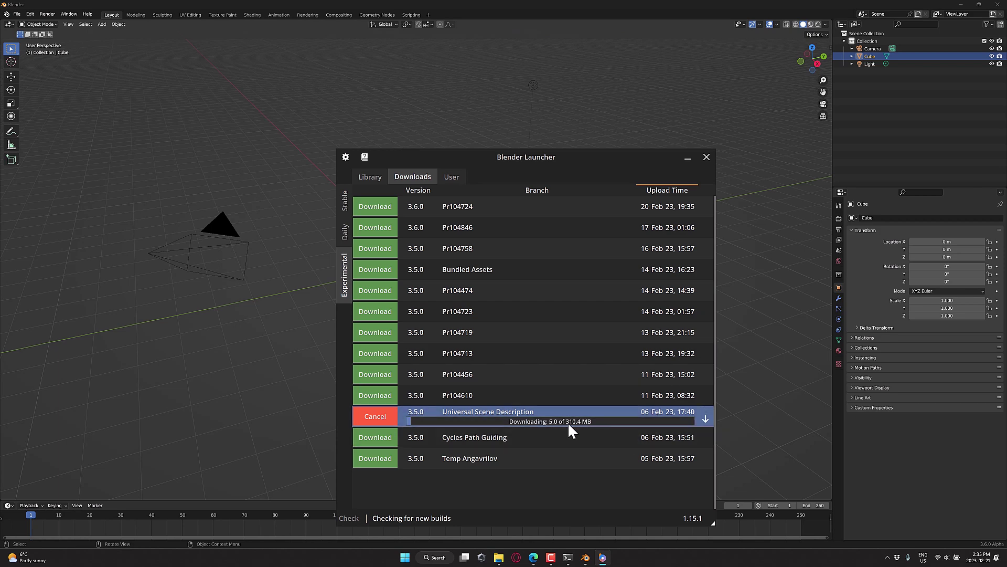
left_click(370, 177)
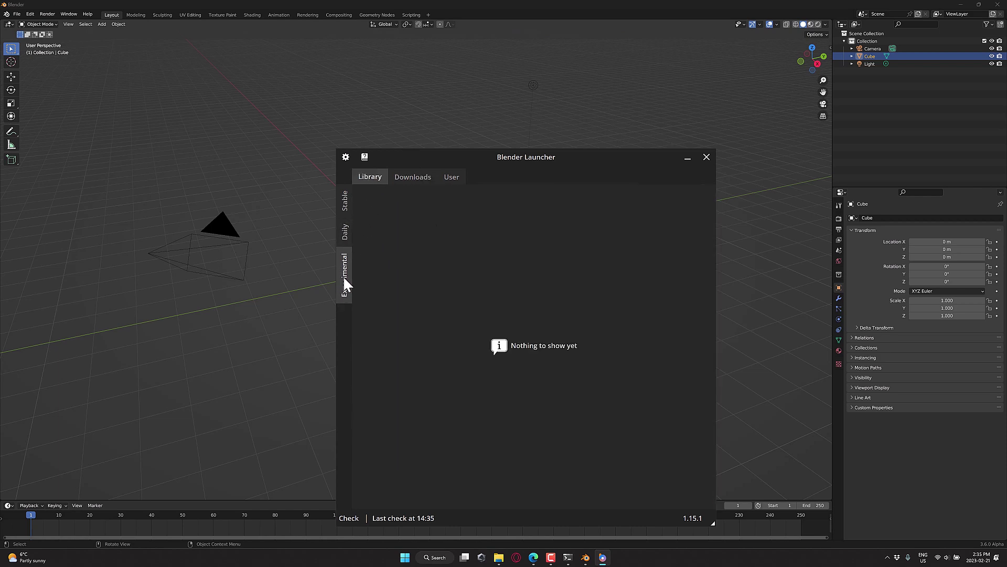
- Delete the 3.3.4 Stable build from the drive, leaving 3.6.0 Alpha and 3.5.0 Beta
left_click(345, 224)
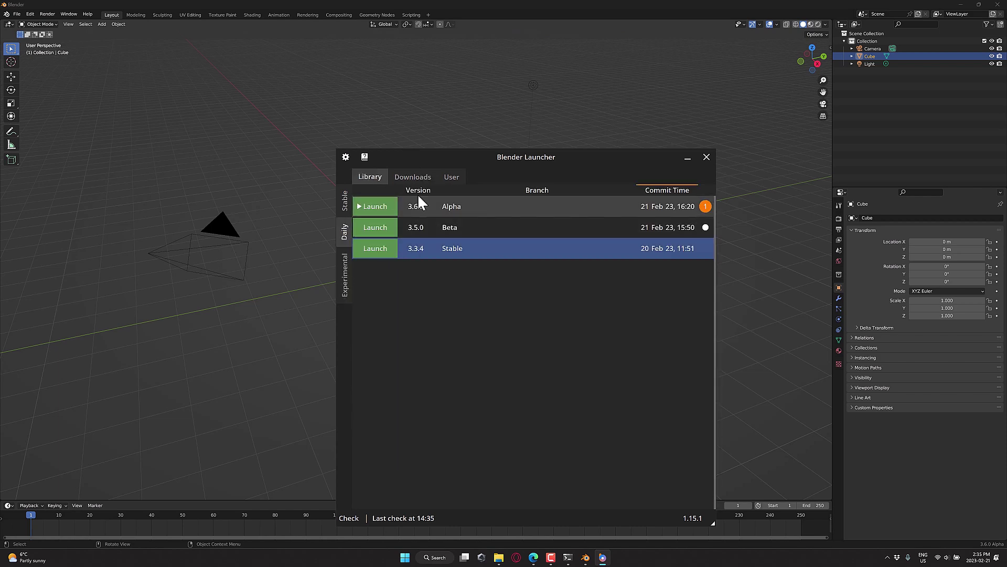
left_click(345, 209)
left_click(344, 223)
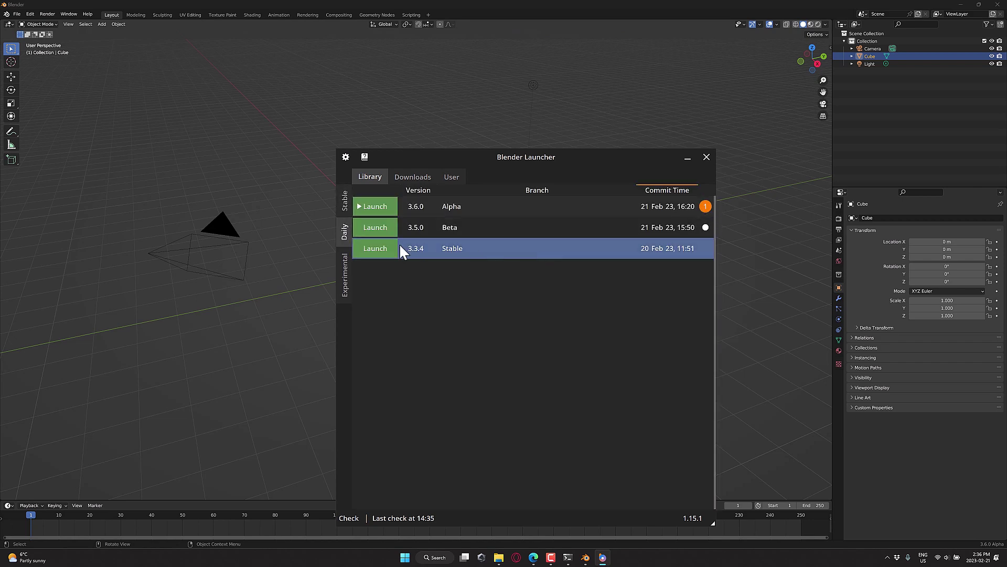
right_click(474, 255)
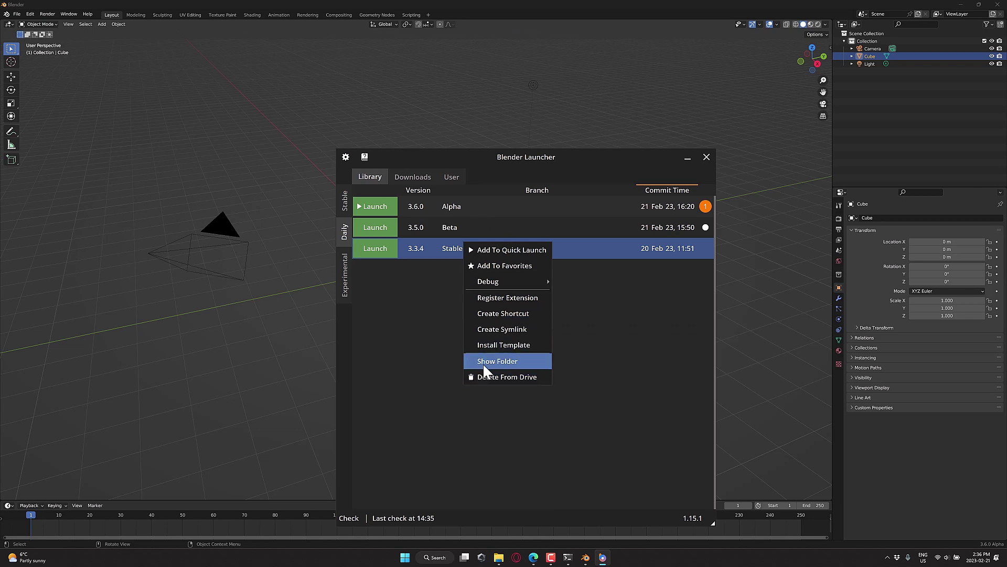
left_click(598, 351)
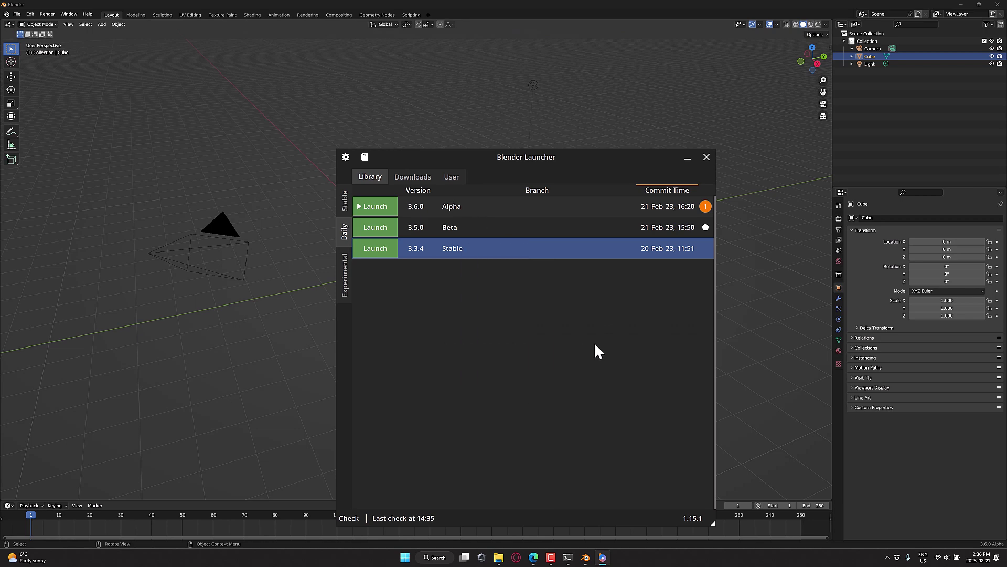
right_click(473, 247)
left_click(507, 371)
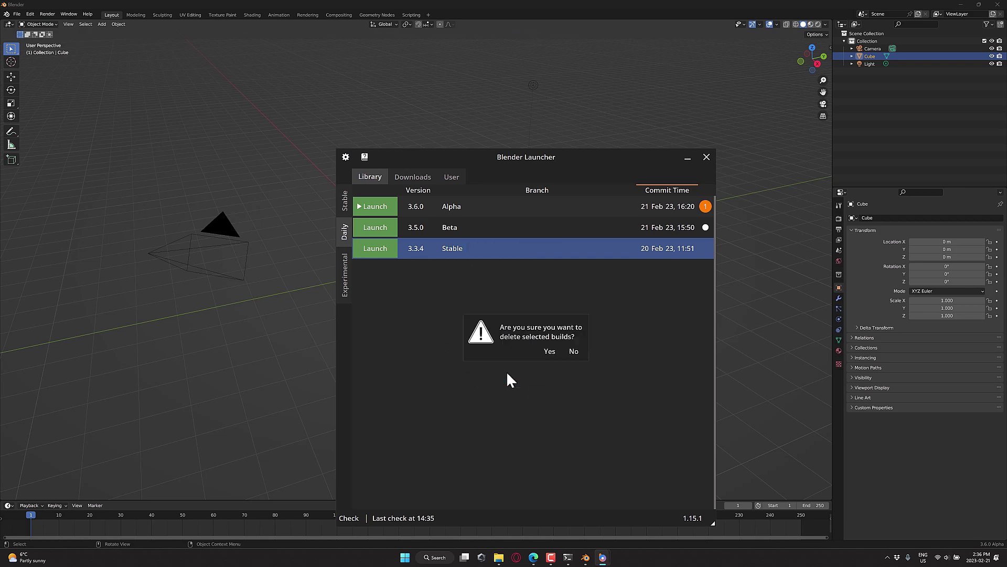
left_click(548, 351)
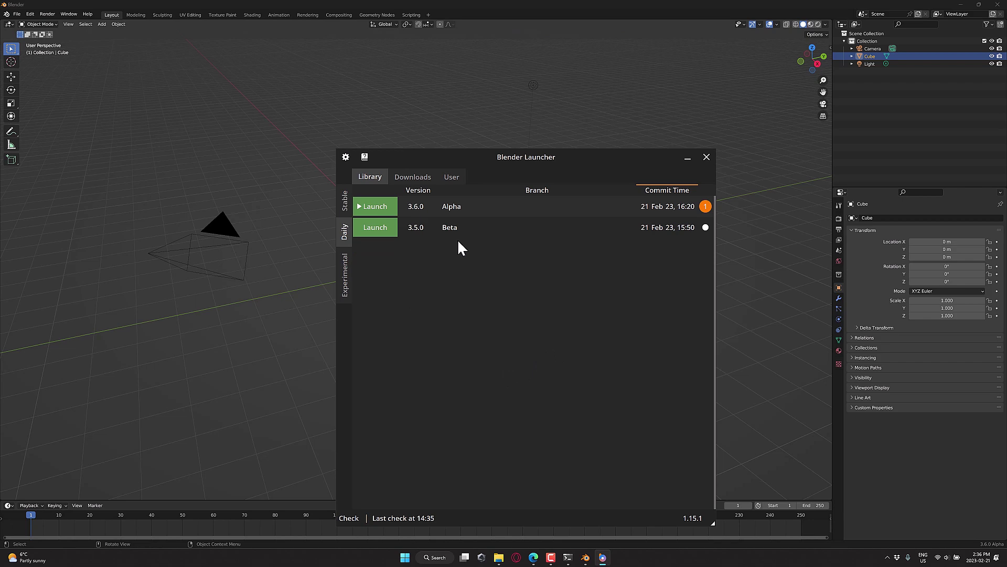
- Open launcher settings, then browse File Explorer to D:\Dev\Blender\daily with its two build folders
left_click(346, 157)
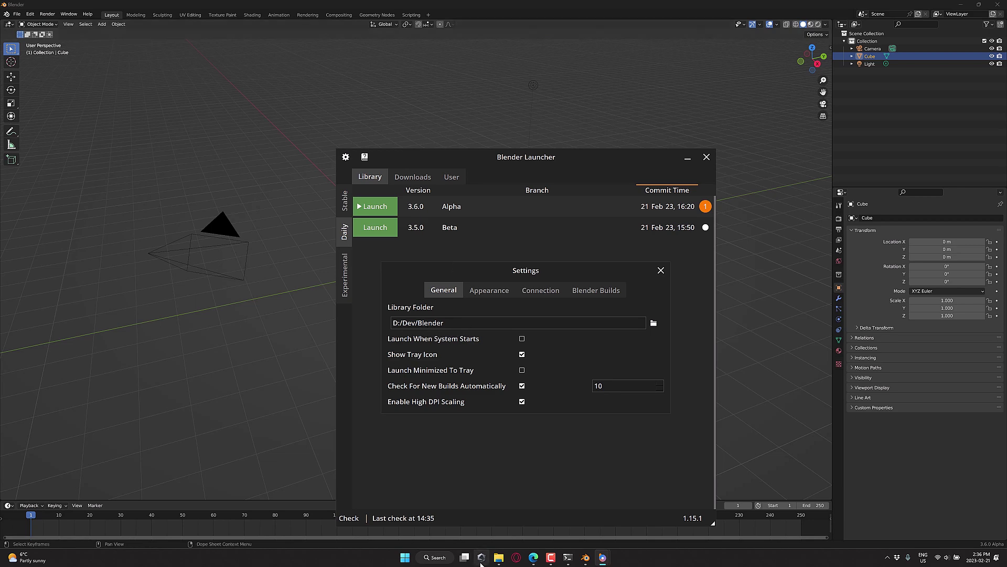
left_click(499, 557)
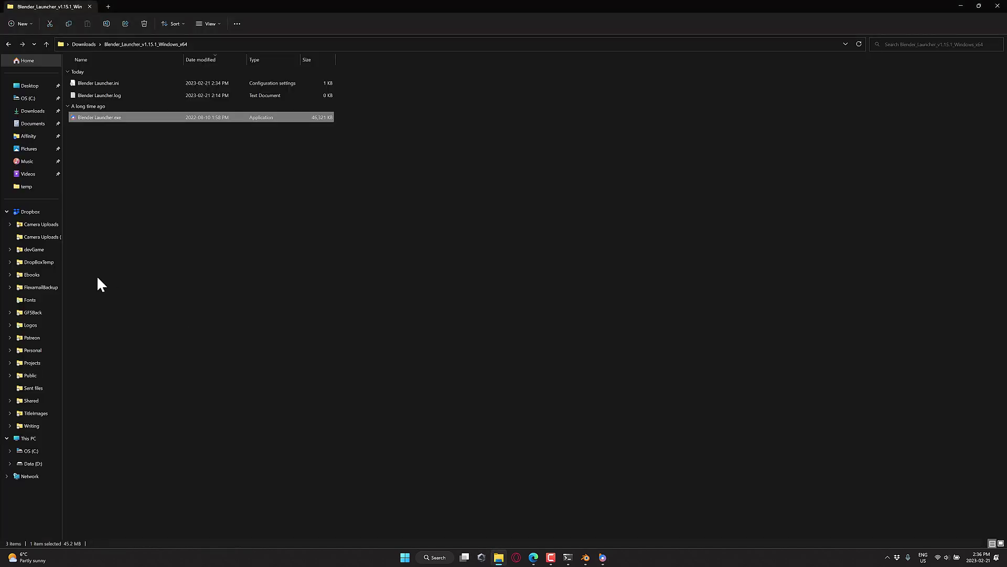
left_click(33, 464)
double_click(82, 74)
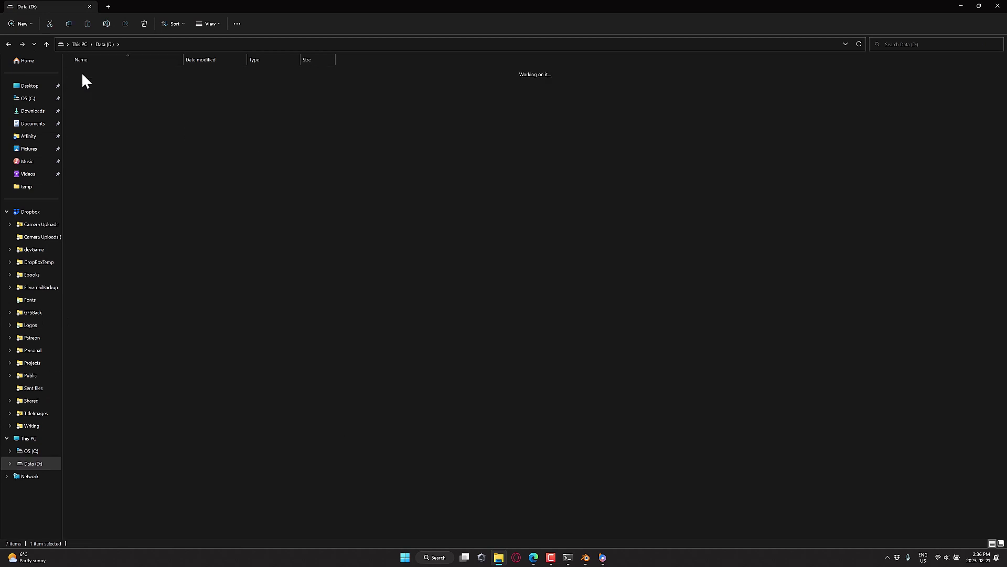
double_click(88, 72)
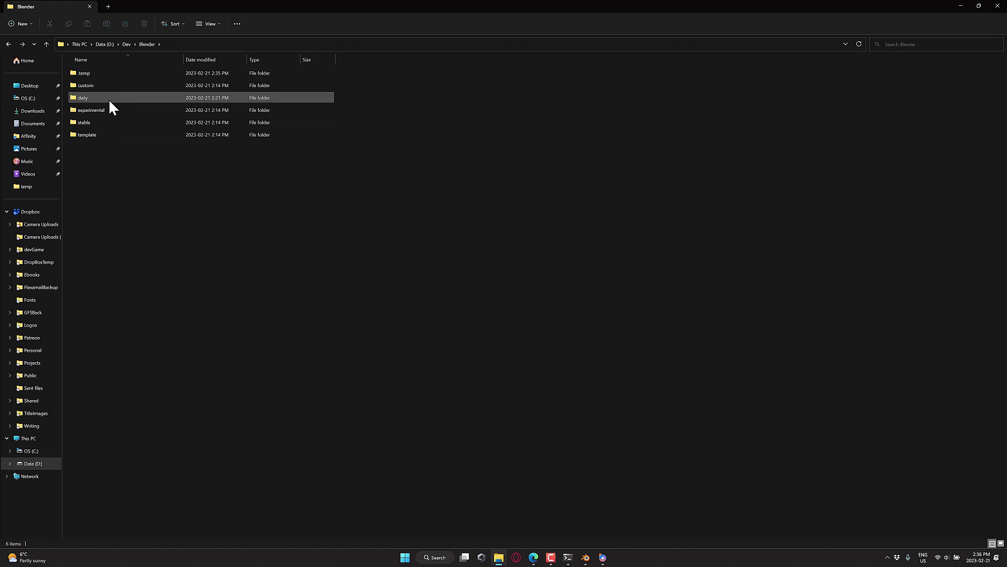
double_click(109, 98)
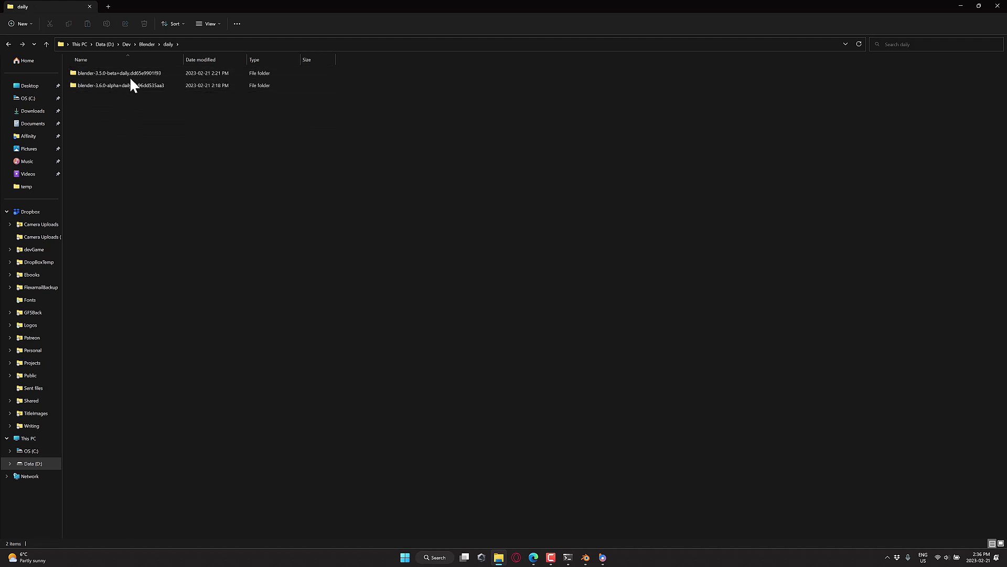
- Bring the launcher Settings window forward and toggle Launch Minimized To Tray
left_click(603, 557)
left_click(607, 521)
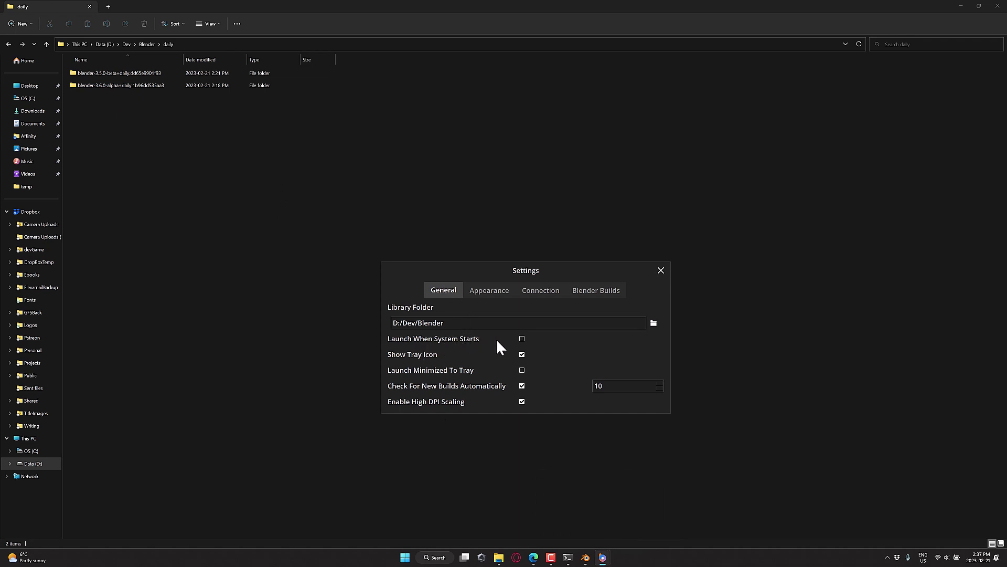
left_click(886, 557)
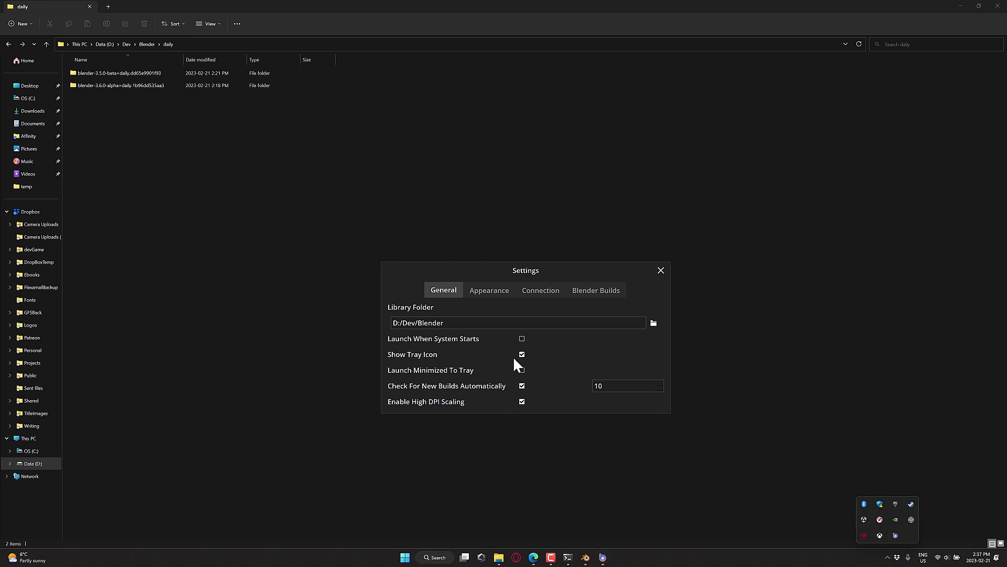
left_click(522, 370)
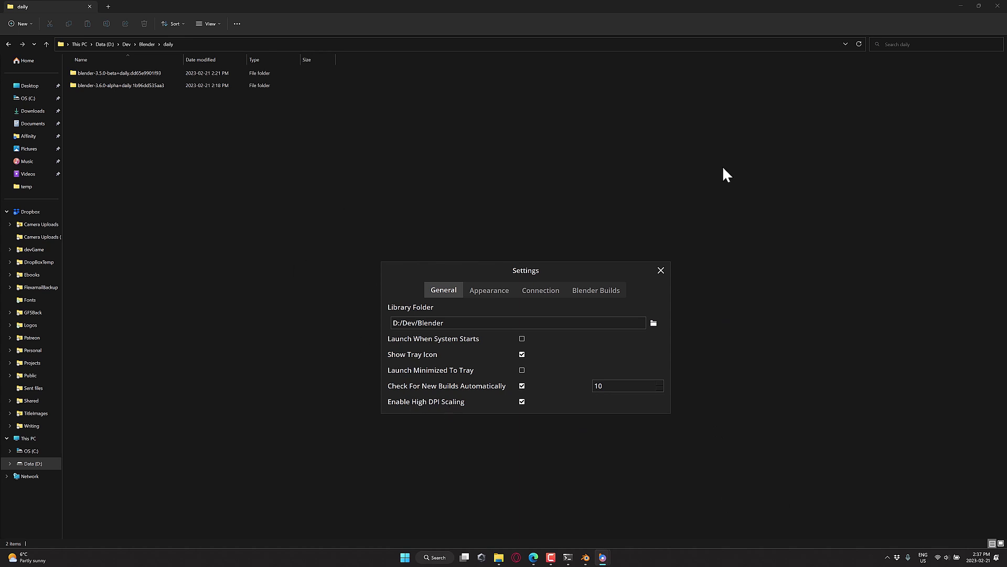
- Review the Appearance, Connection, Blender Builds and Connection settings tabs, ending on proxy type None
left_click(493, 292)
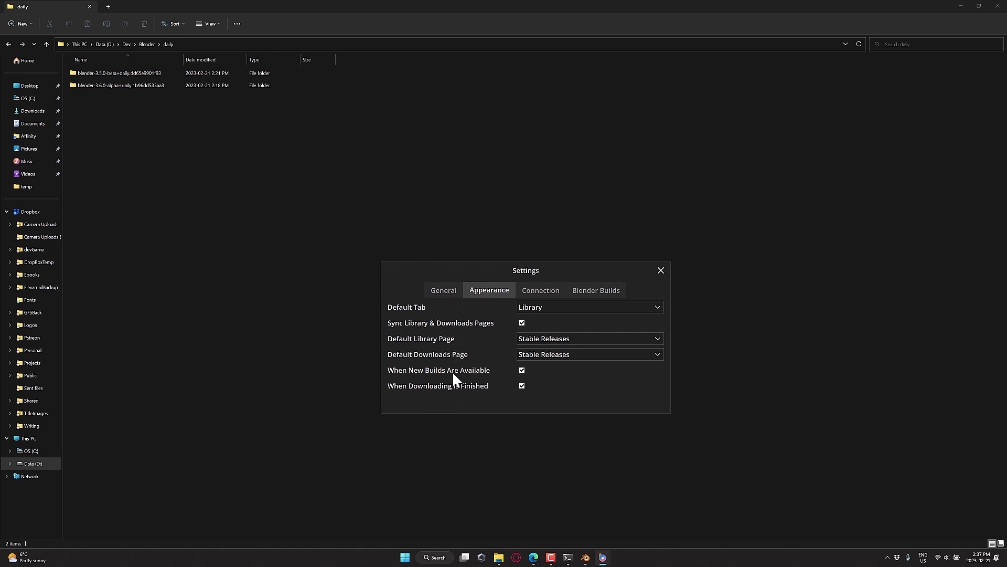
left_click(541, 288)
left_click(490, 291)
left_click(588, 291)
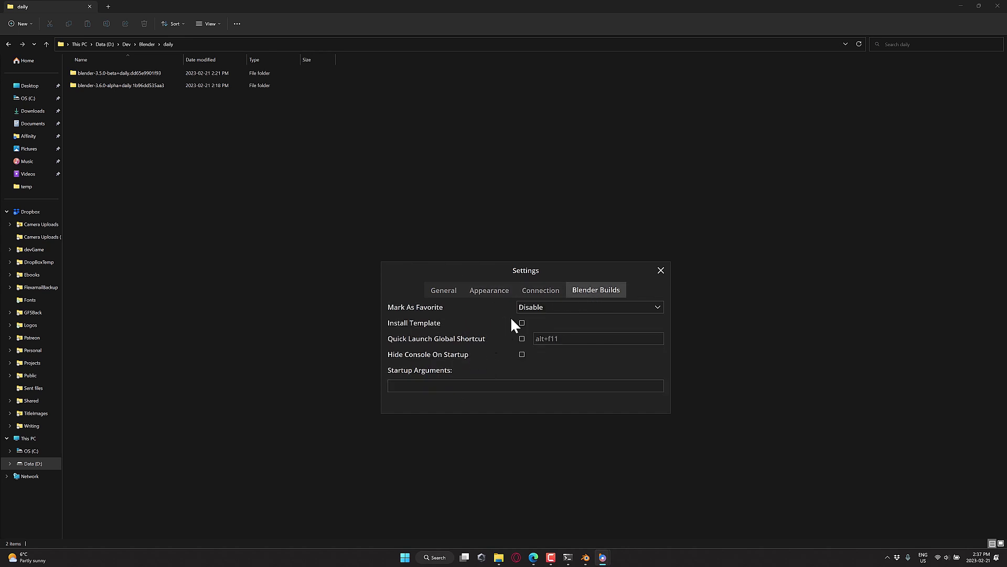
left_click(531, 291)
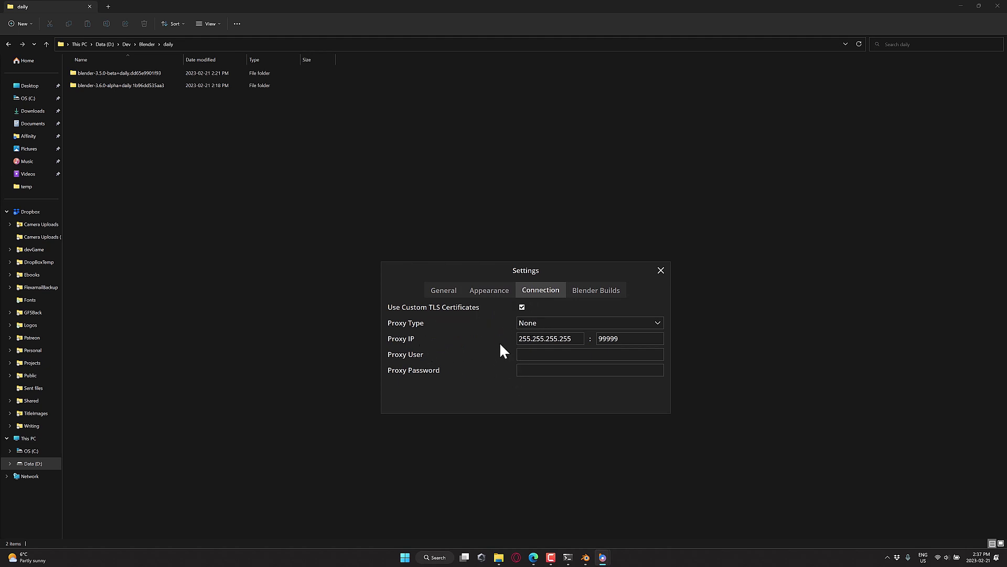
- Close Settings and show the installed Experimental builds in the launcher
left_click(660, 270)
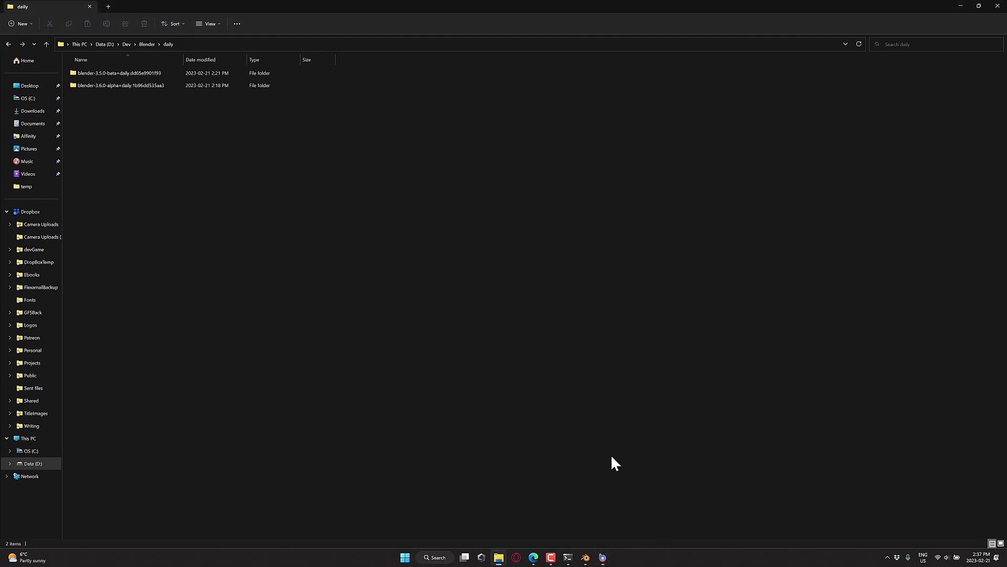
left_click(603, 557)
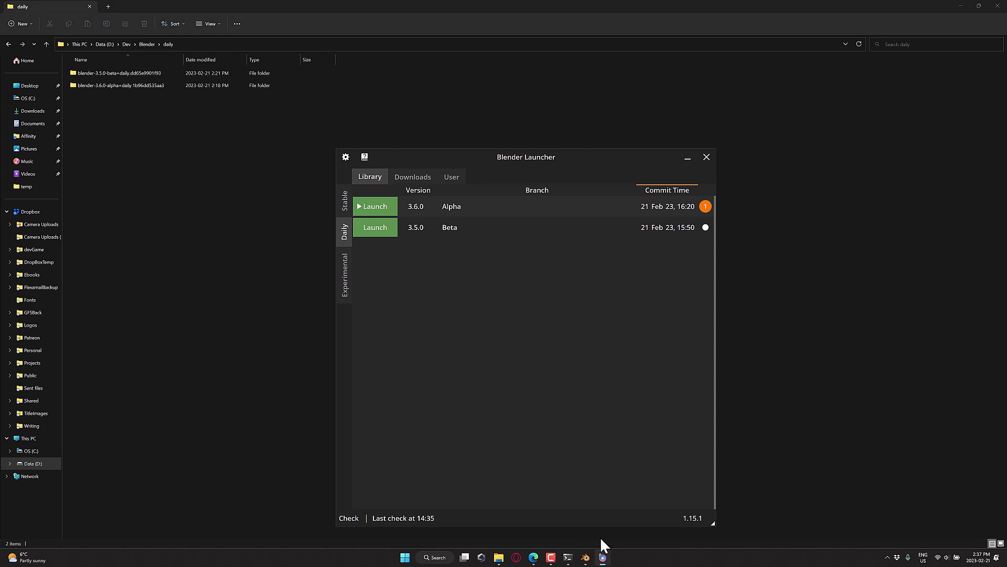
left_click(347, 281)
- Start downloading the Cycles Path Guiding build from Downloads, then return to the Library
left_click(415, 179)
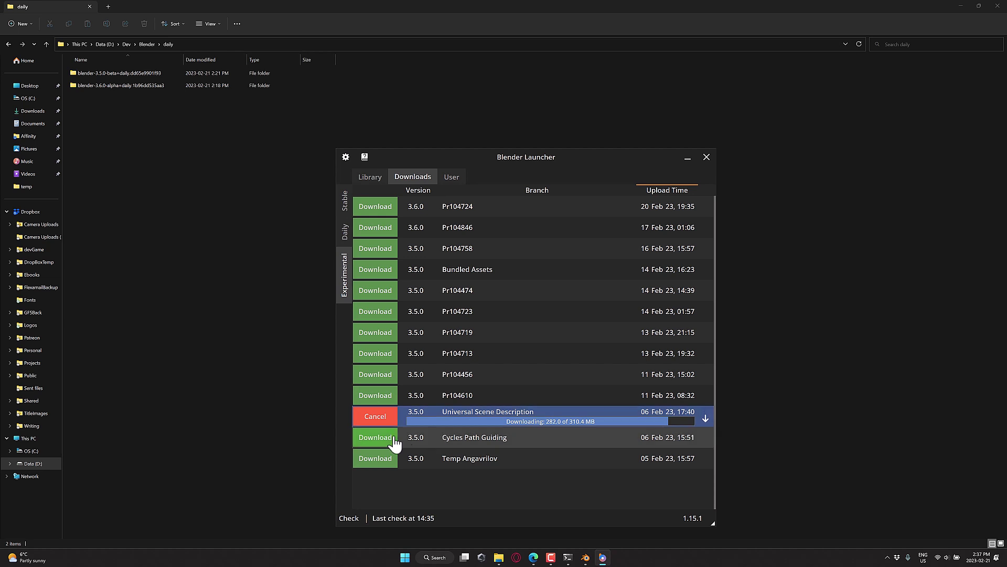
left_click(376, 439)
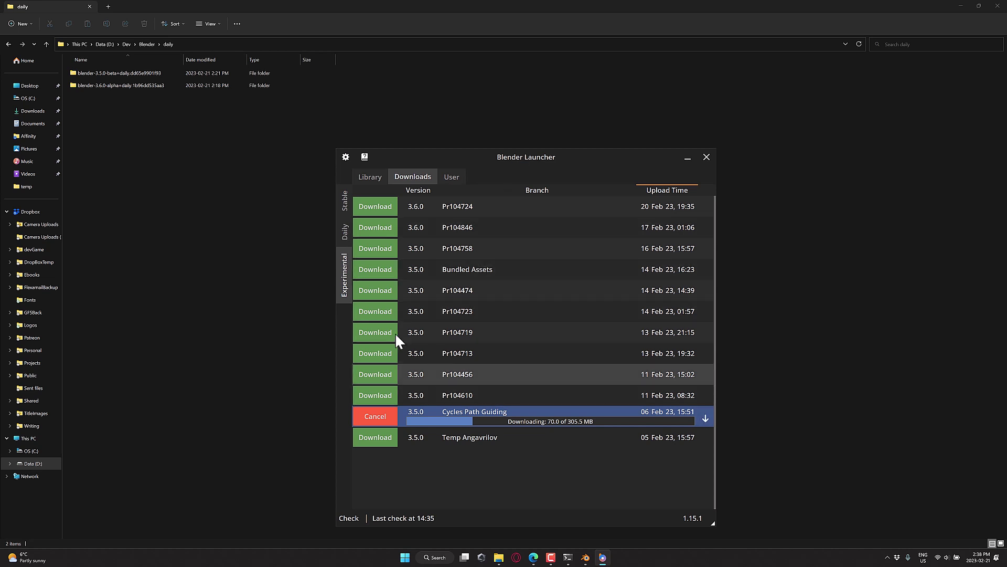
left_click(372, 180)
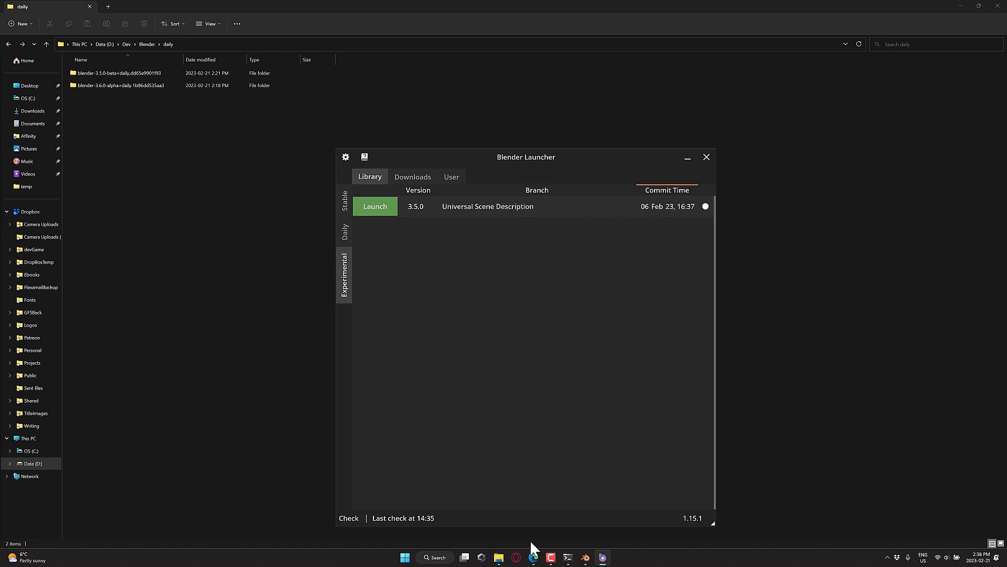
- In Edge, glance at the User Interface docs page, then return to the Introduction page's top
left_click(534, 557)
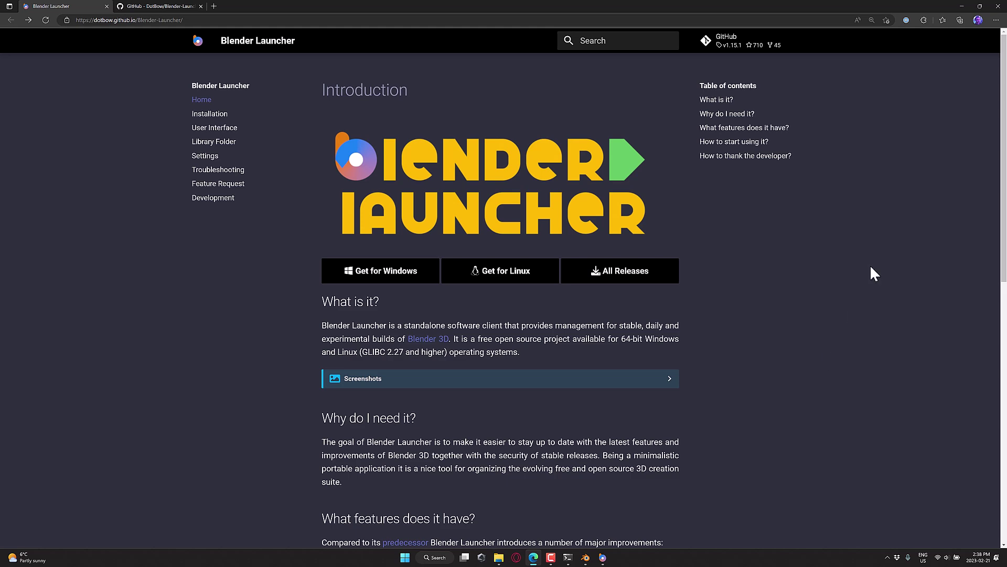
scroll(697, 380, "down", 4)
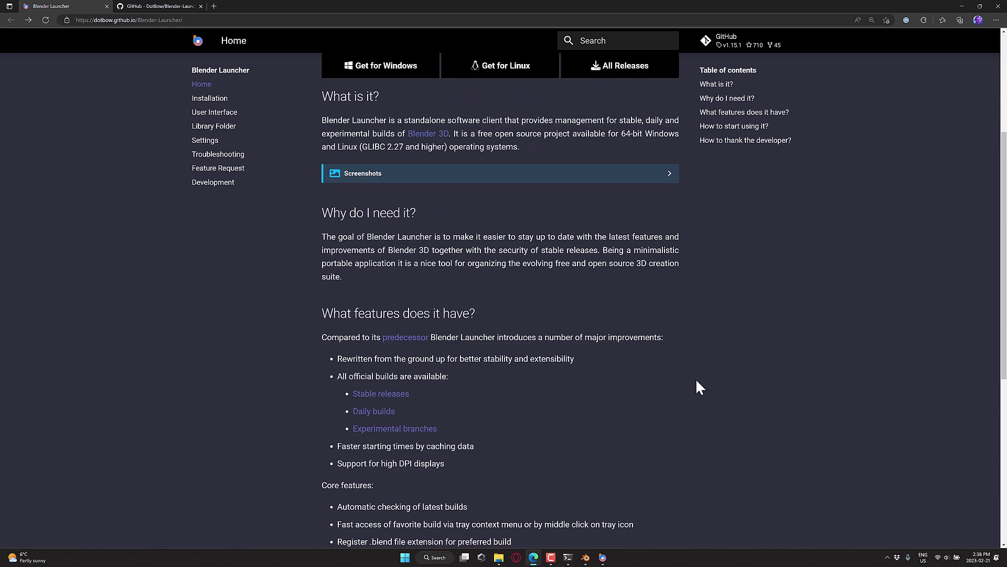
scroll(698, 380, "down", 2)
left_click(219, 116)
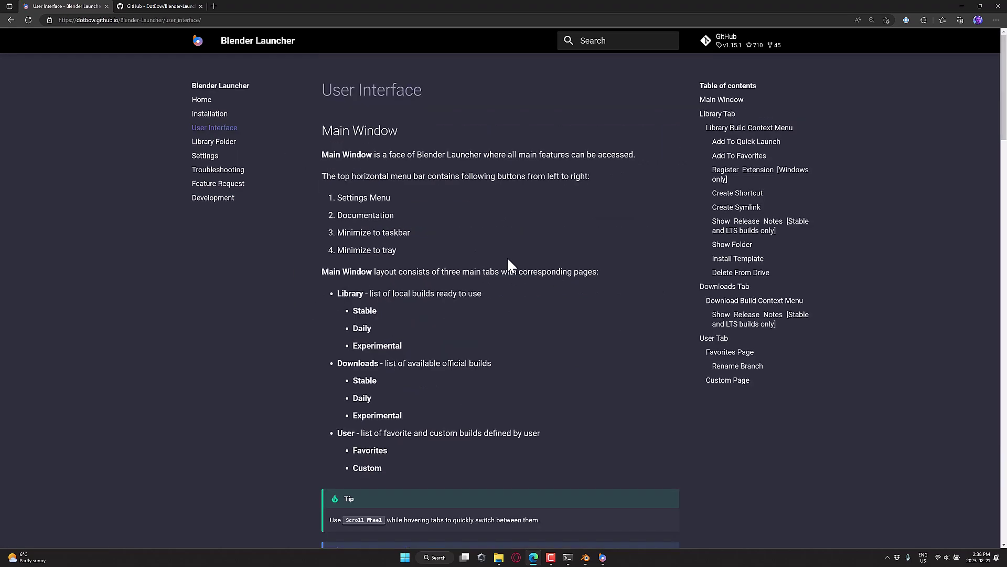
scroll(536, 266, "down", 15)
key("alt+Left")
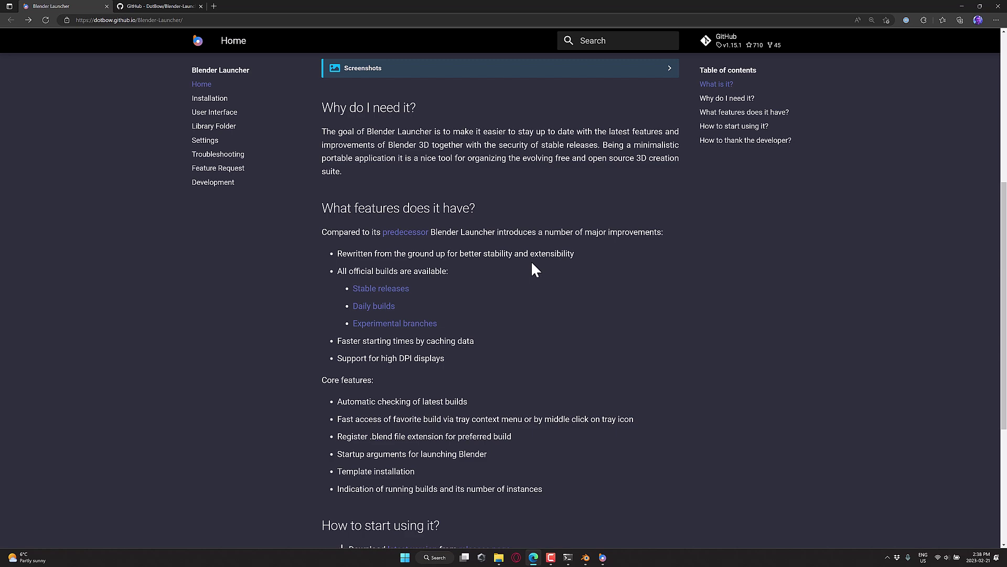
scroll(640, 270, "up", 6)
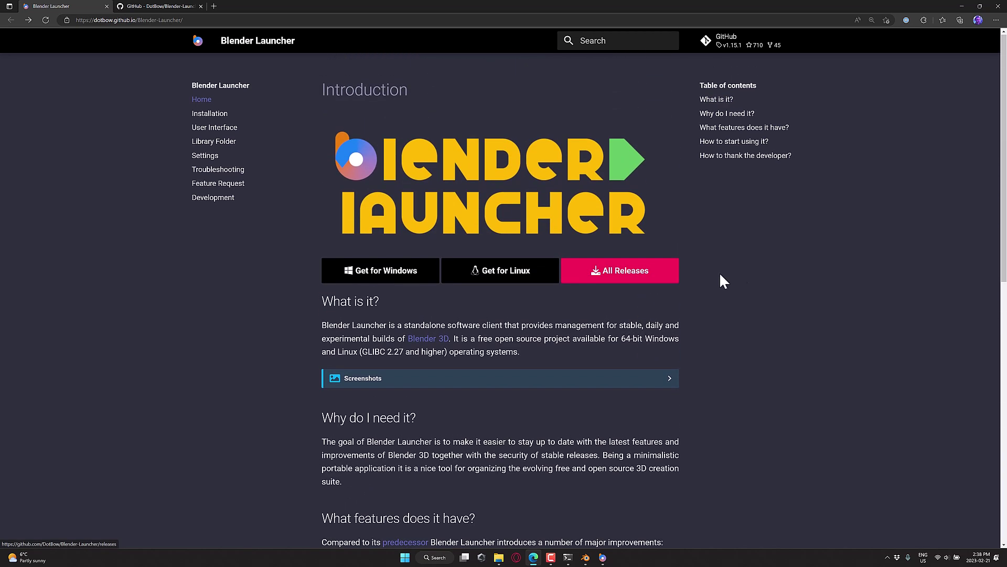